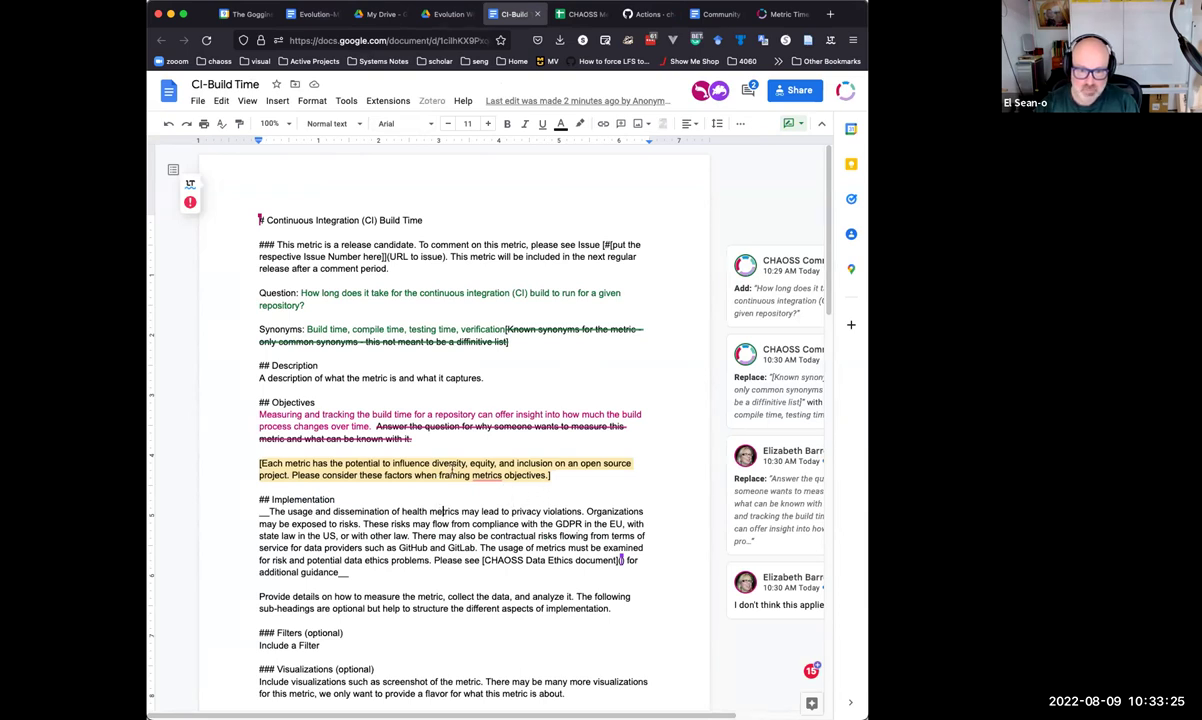
Accept the spelling fix for 'metrics' in the template text and dismiss the open comments.
click(486, 473)
click(482, 509)
click(463, 518)
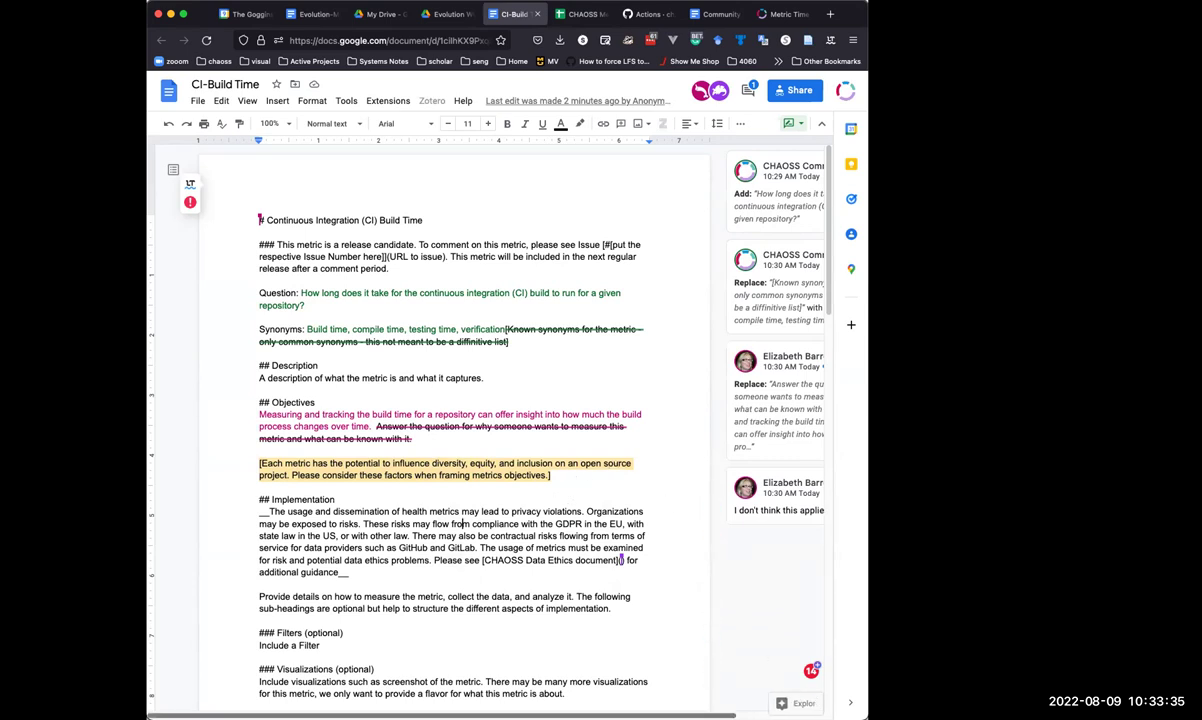
click(778, 505)
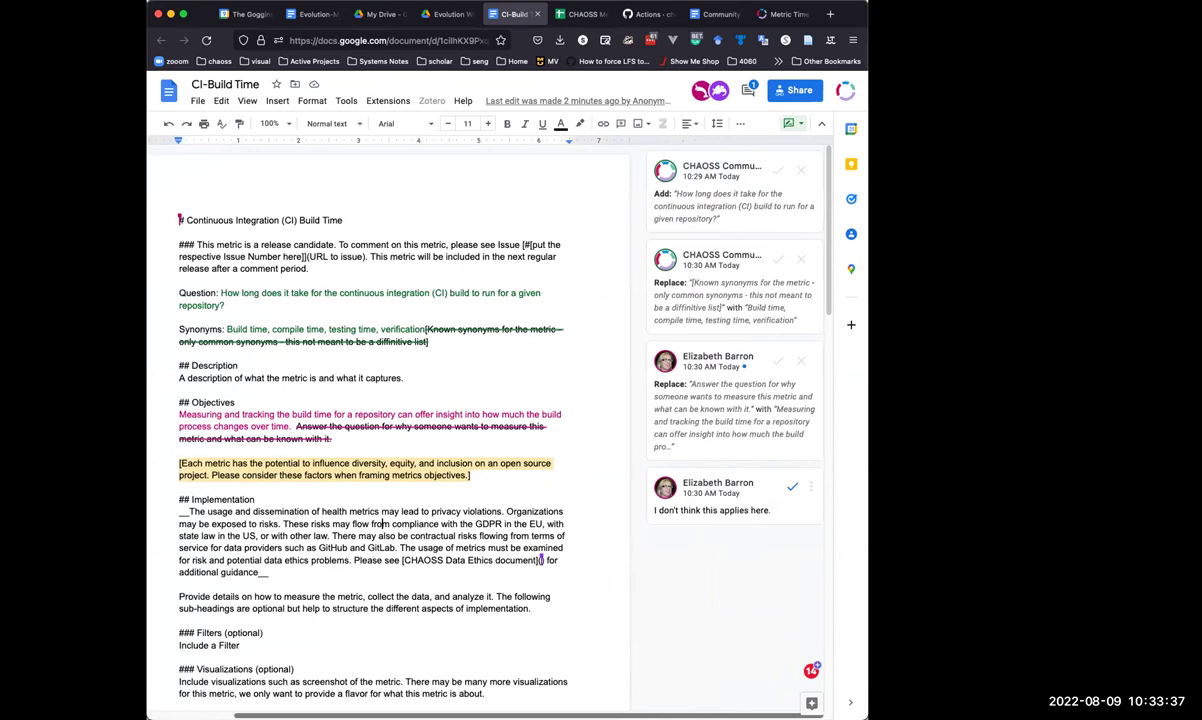
key(Escape)
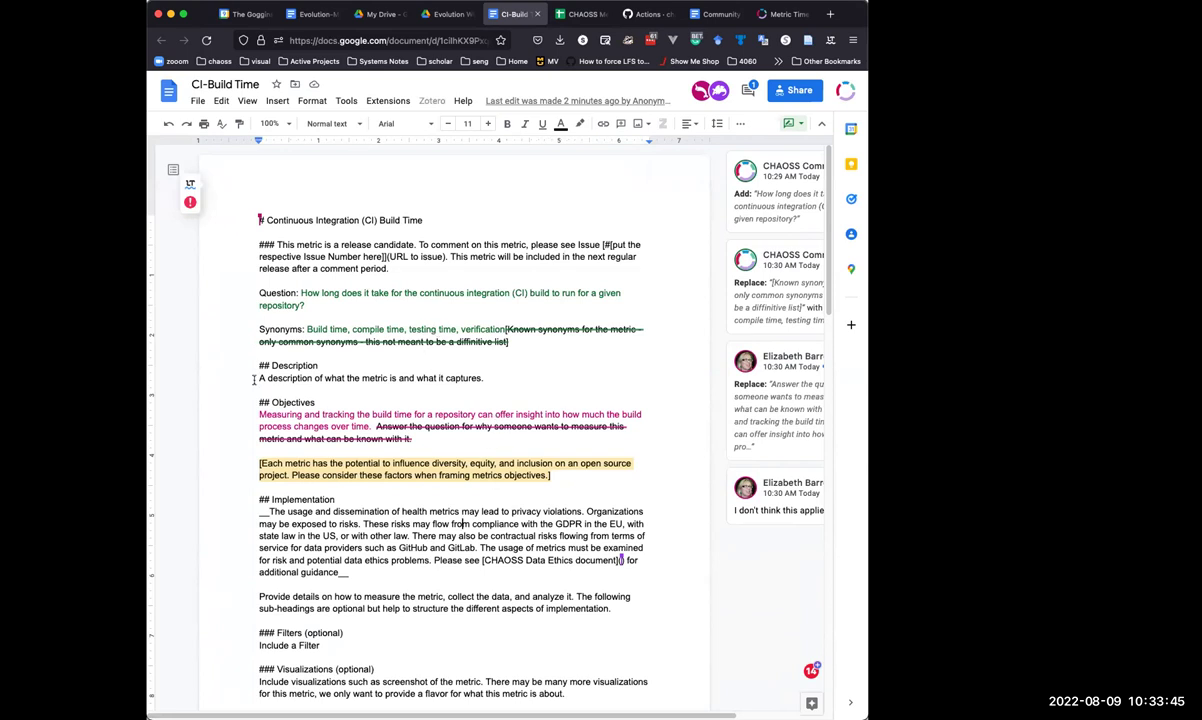
Replace the Description placeholder with 'This metric captures how long it takes an automated, continuous integration system to…'.
drag(255, 377, 486, 377)
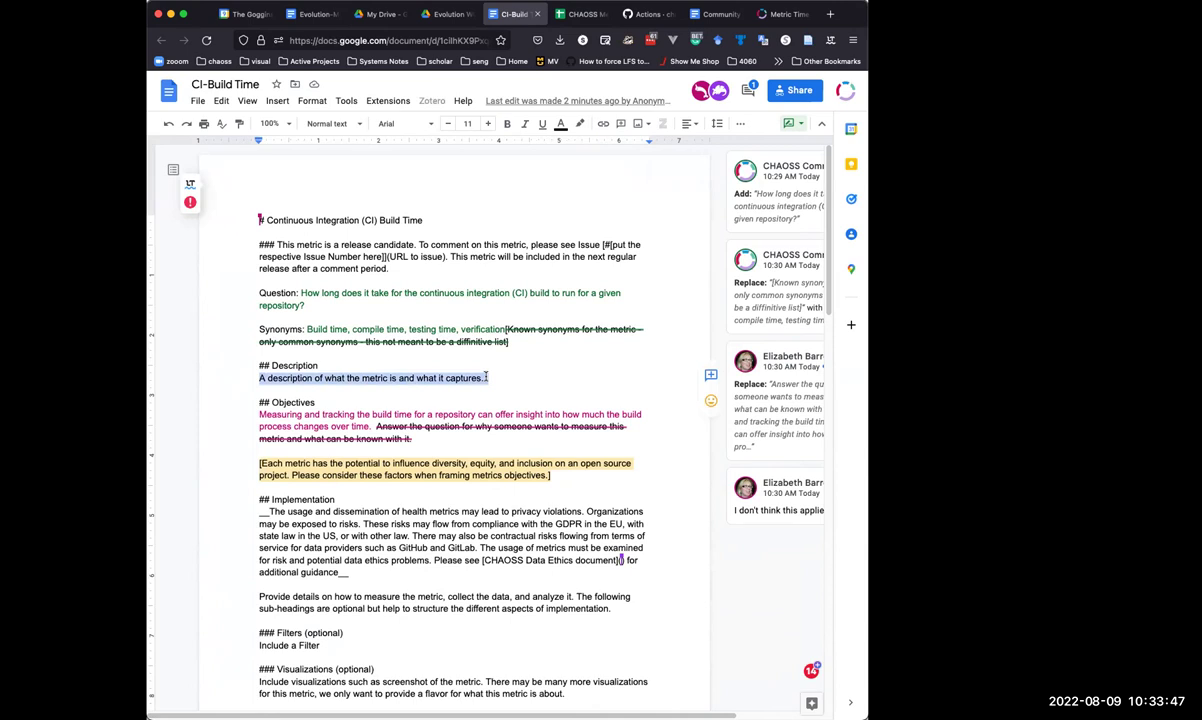
text(This metric )
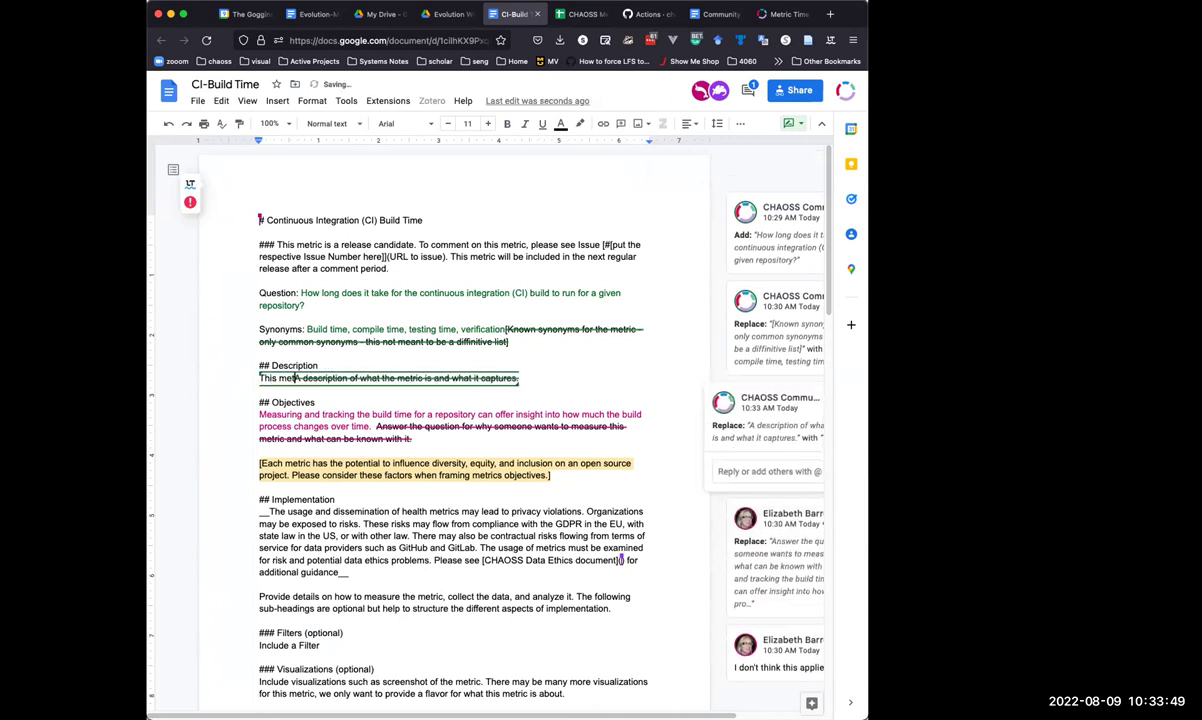
text(captures how )
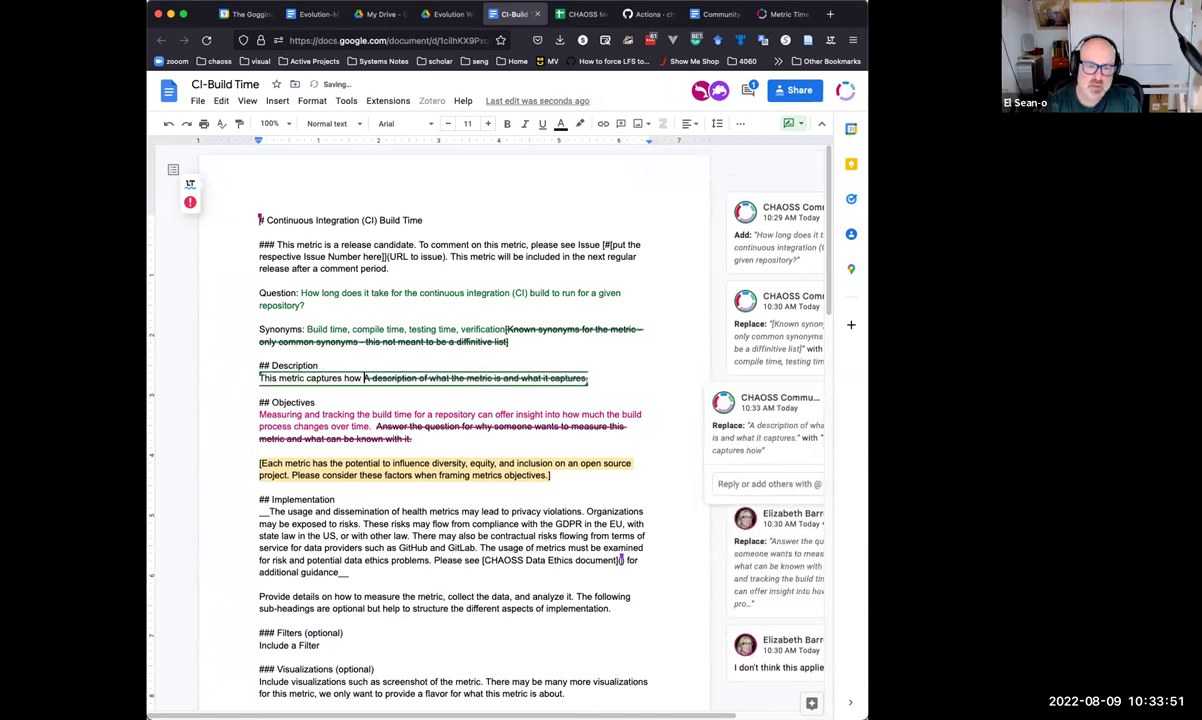
text(long it takes an )
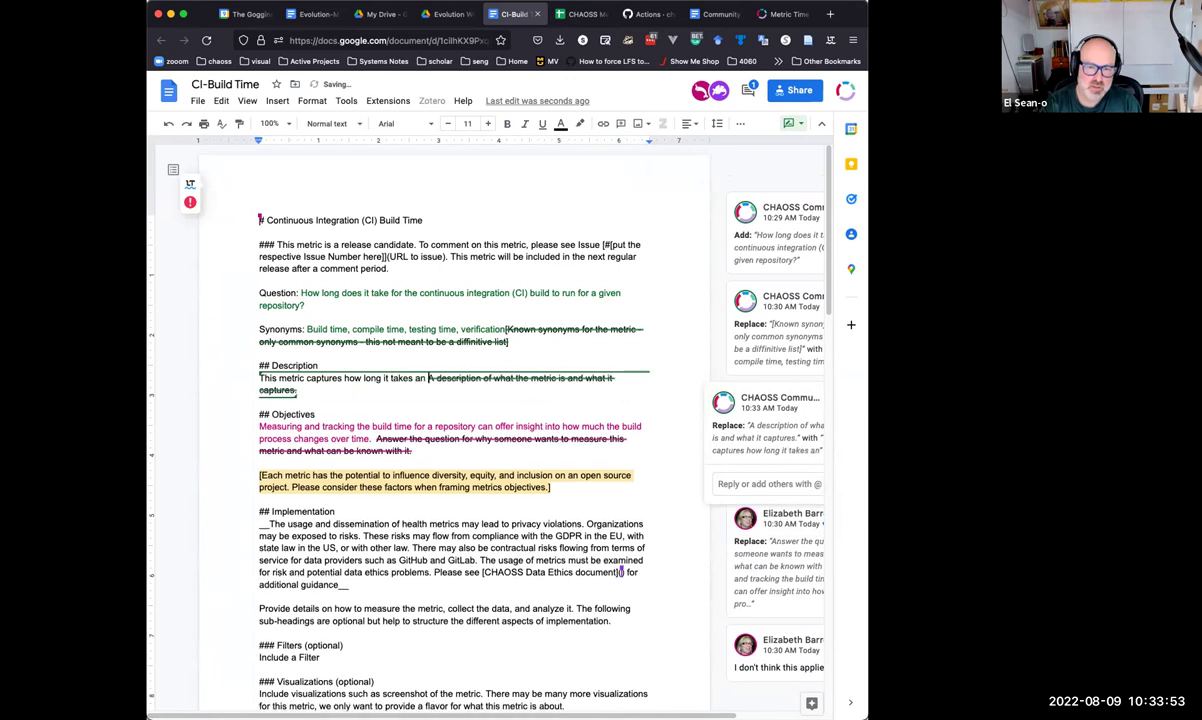
text(automa)
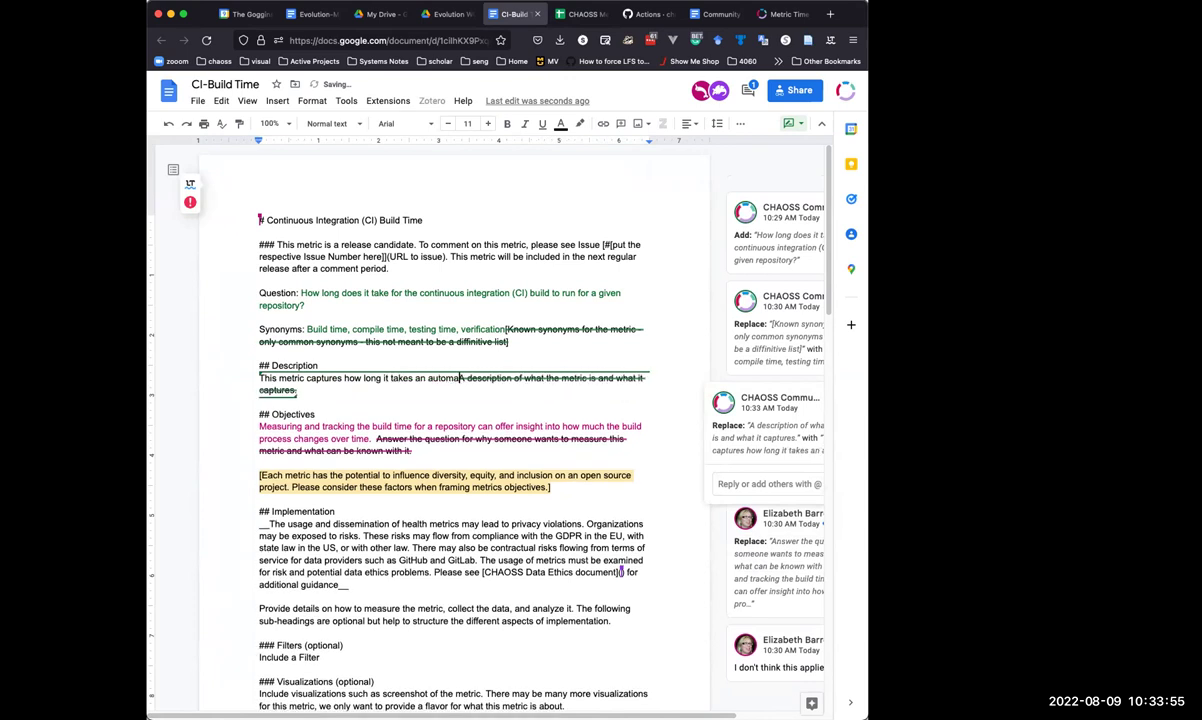
text(ted, continuou)
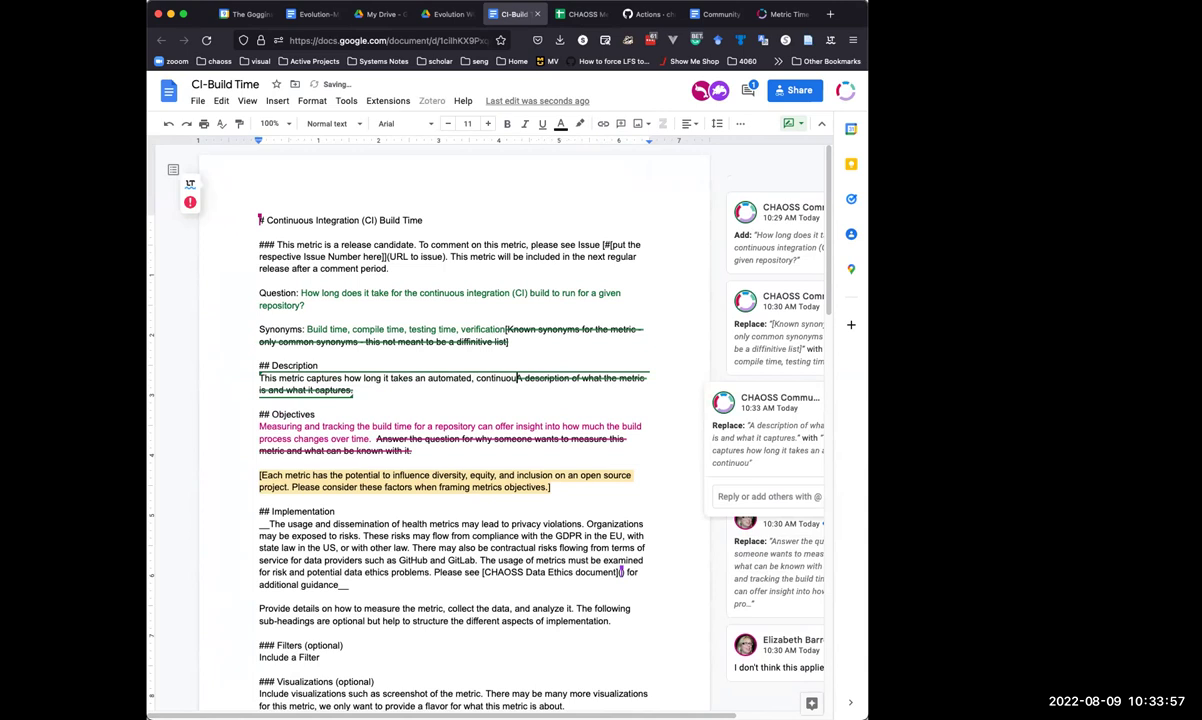
text(s integration sys)
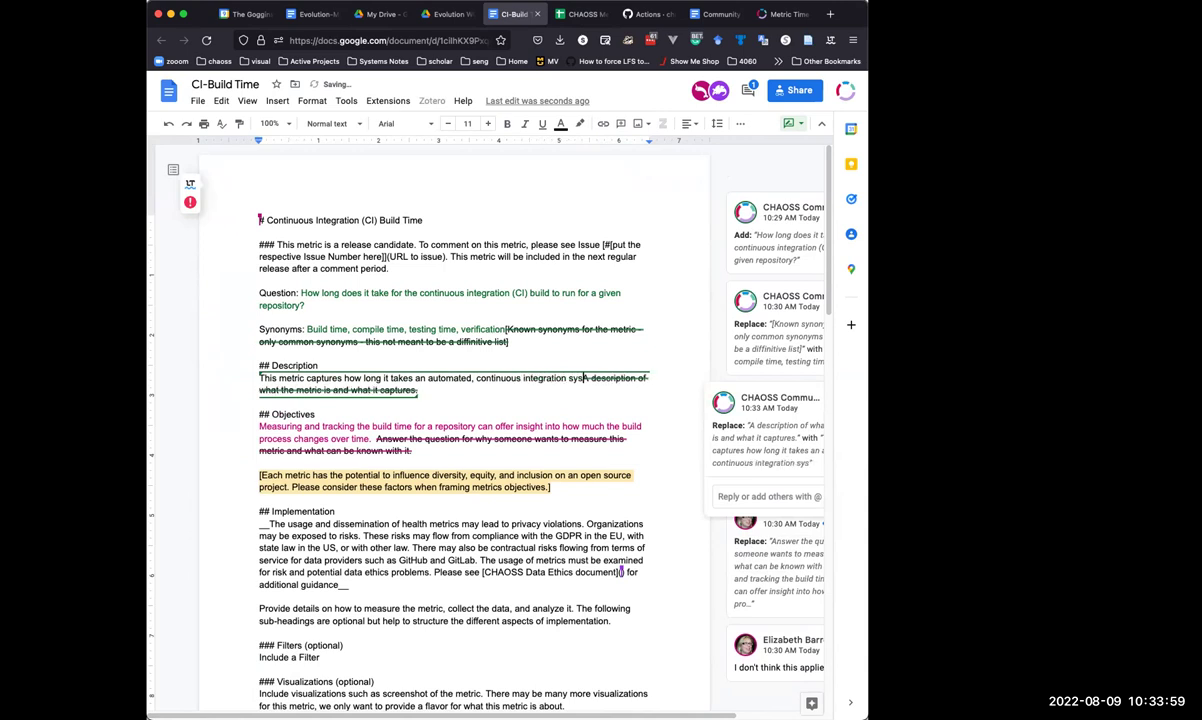
text(tem to build software. )
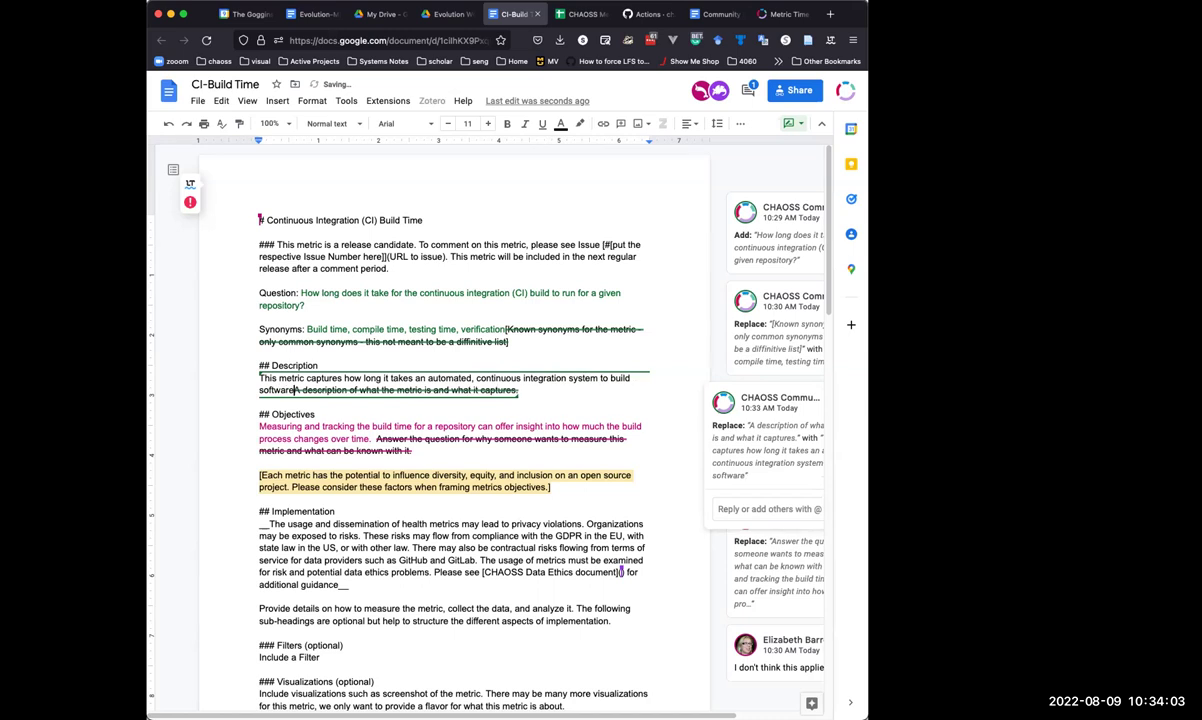
text(A common such )
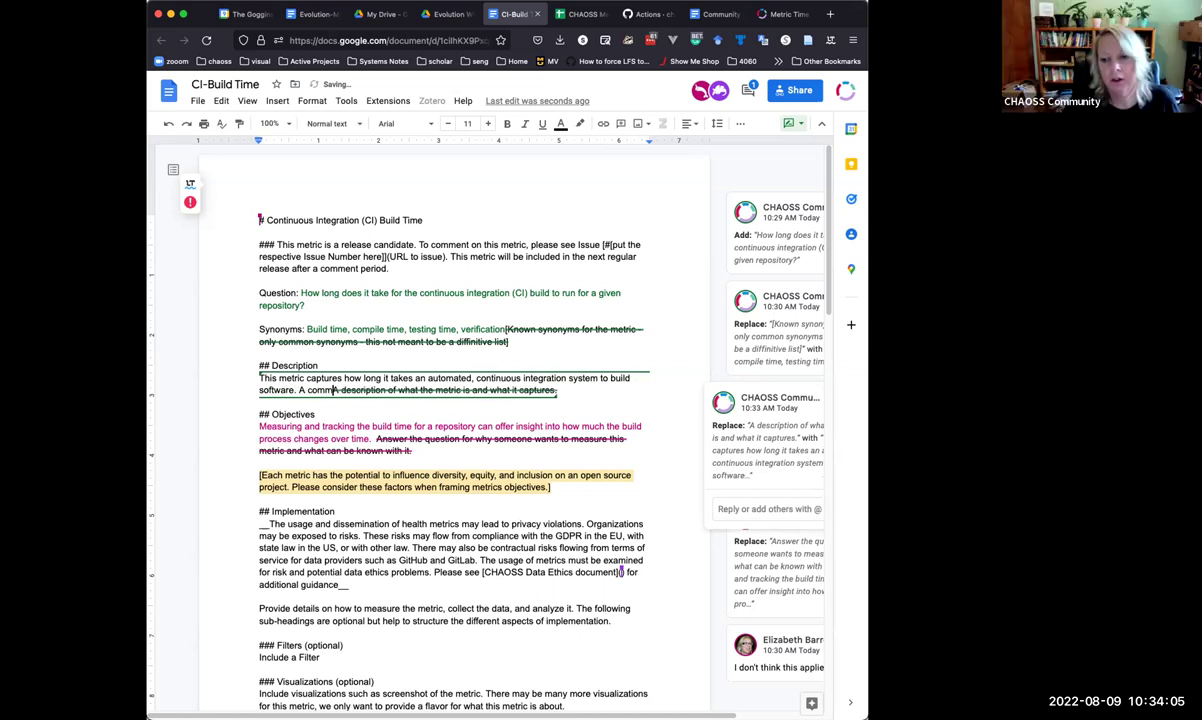
text(system)
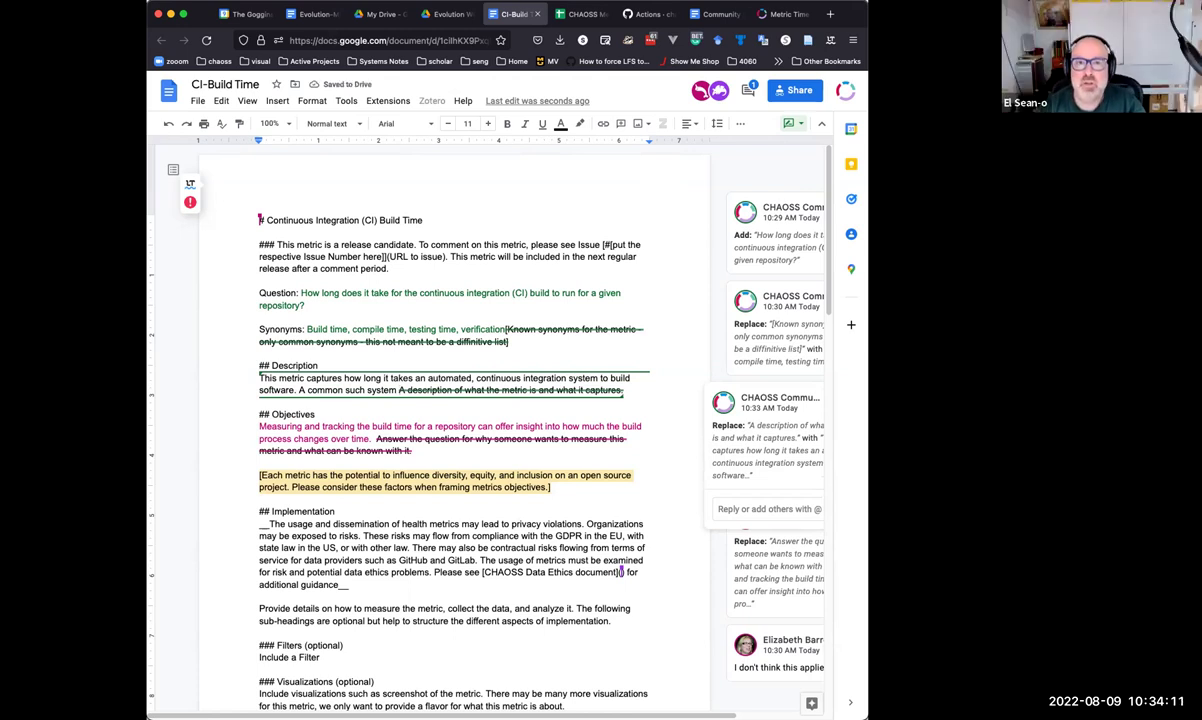
click(568, 16)
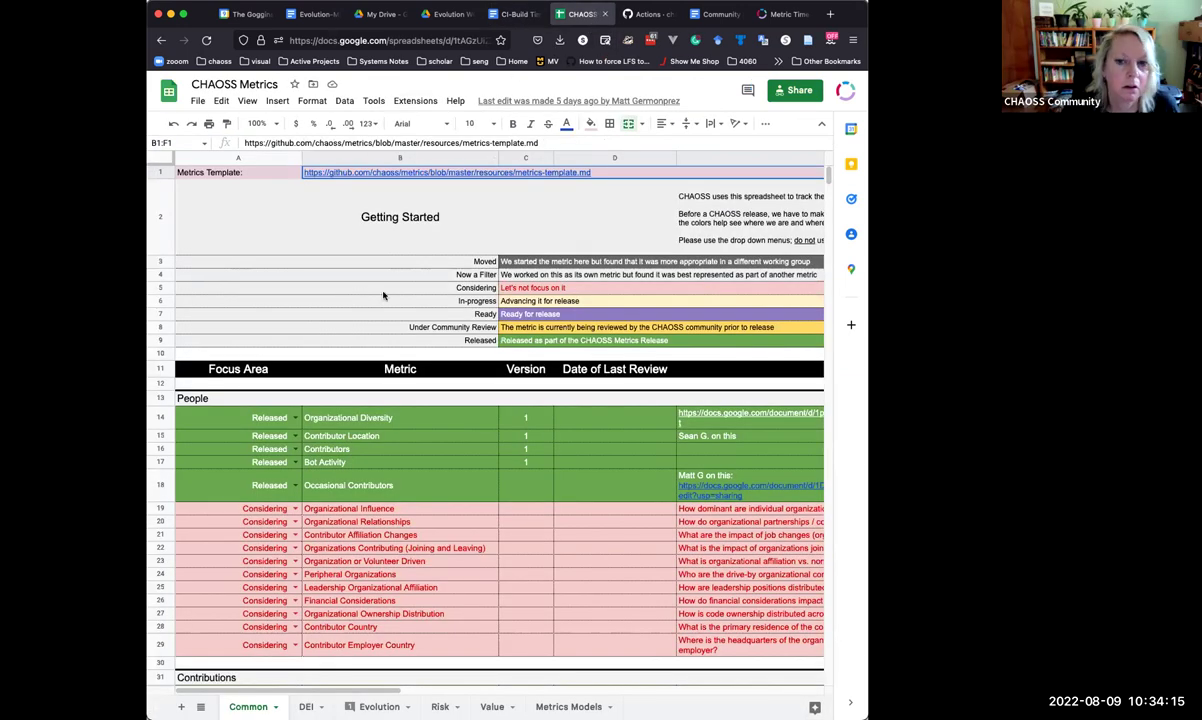
mouse_move(472, 172)
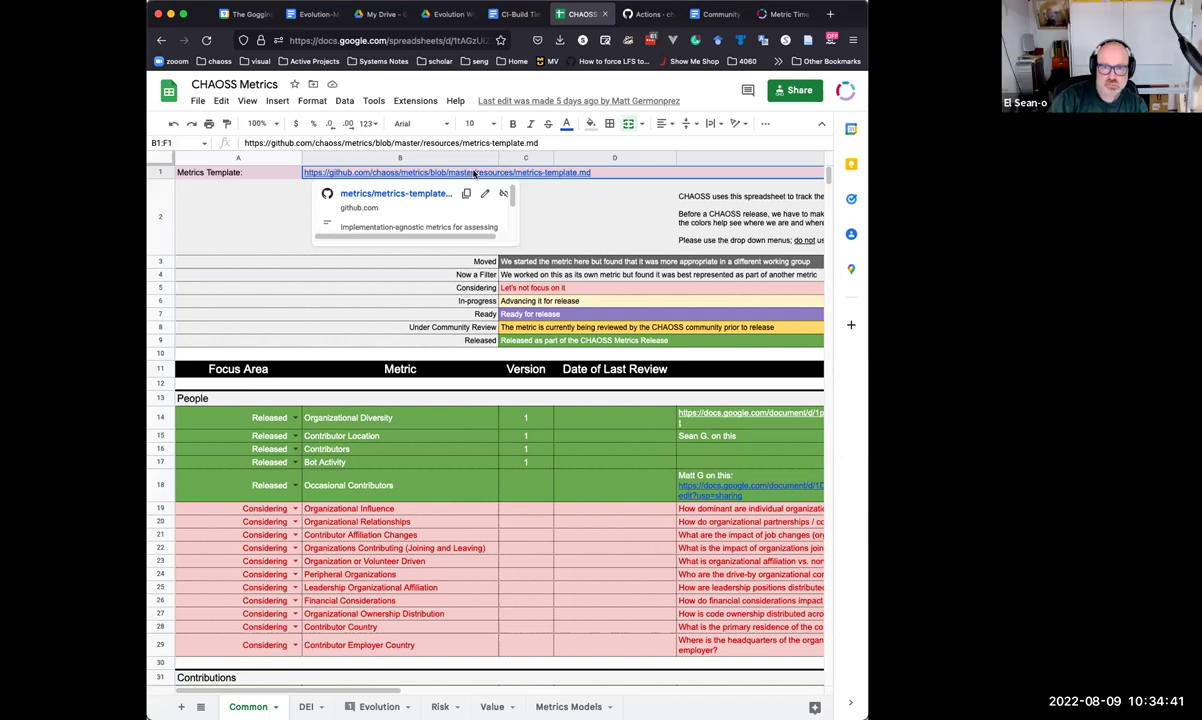
click(586, 203)
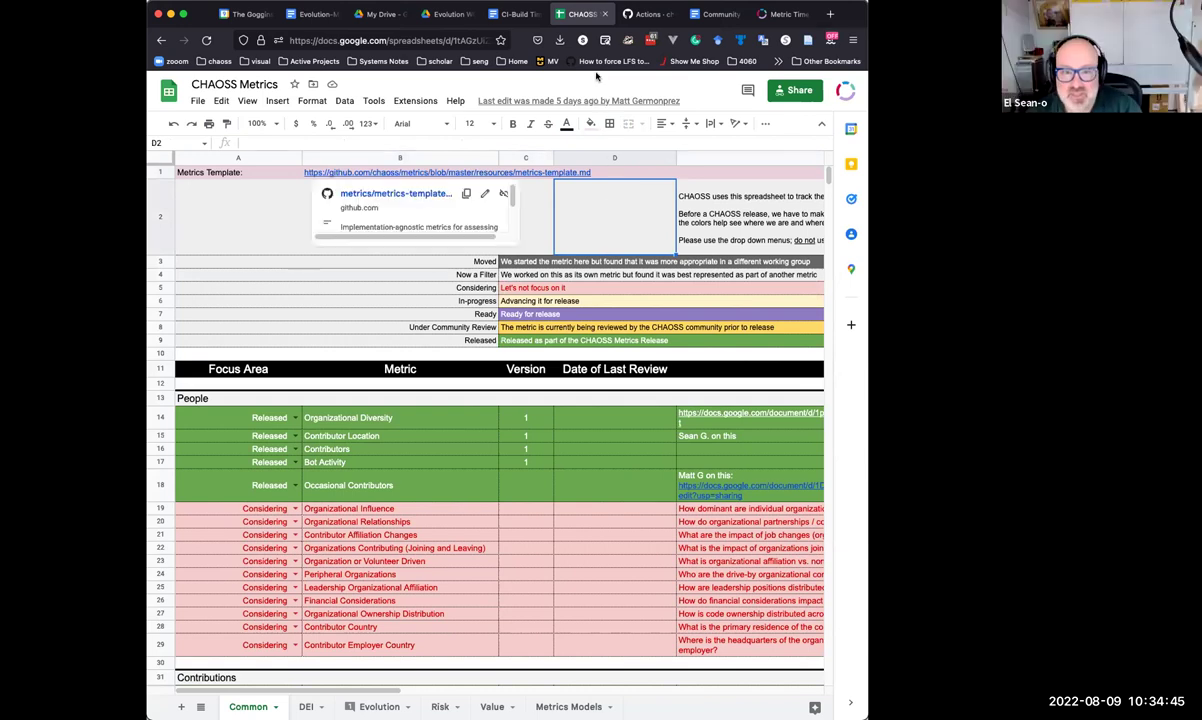
click(520, 17)
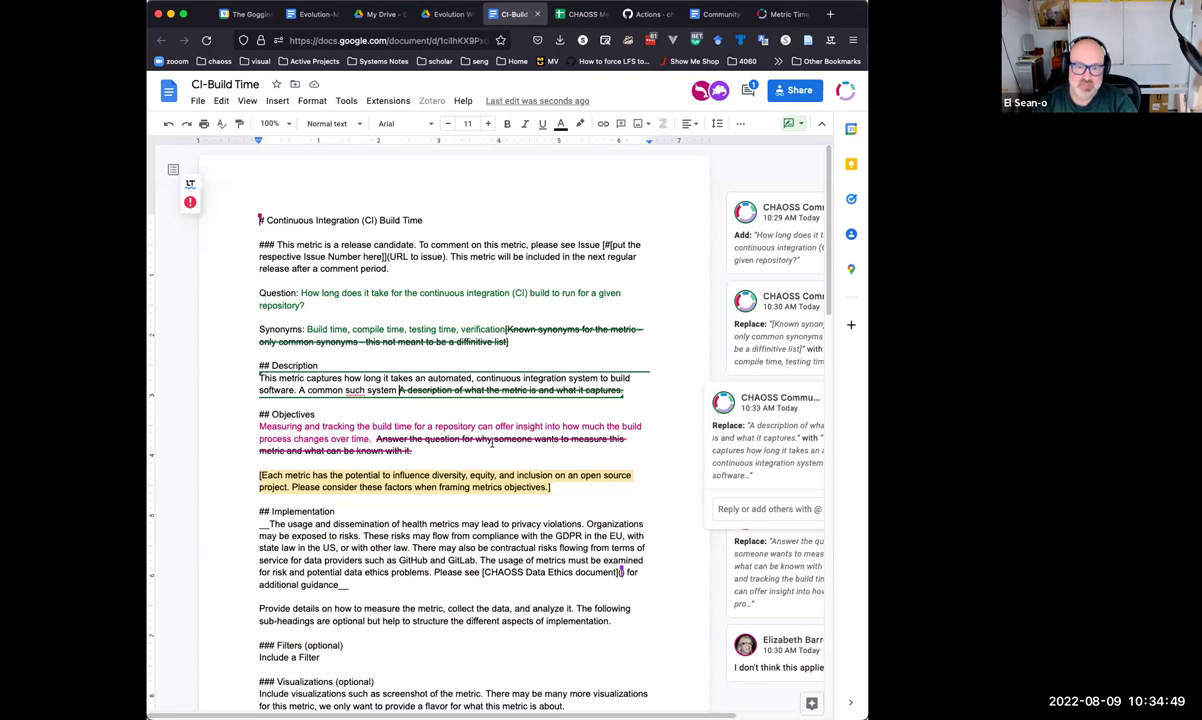
After 'system', add 'is GitHub Actions, which will tell you how long each CI Build takes using an API.'.
click(466, 385)
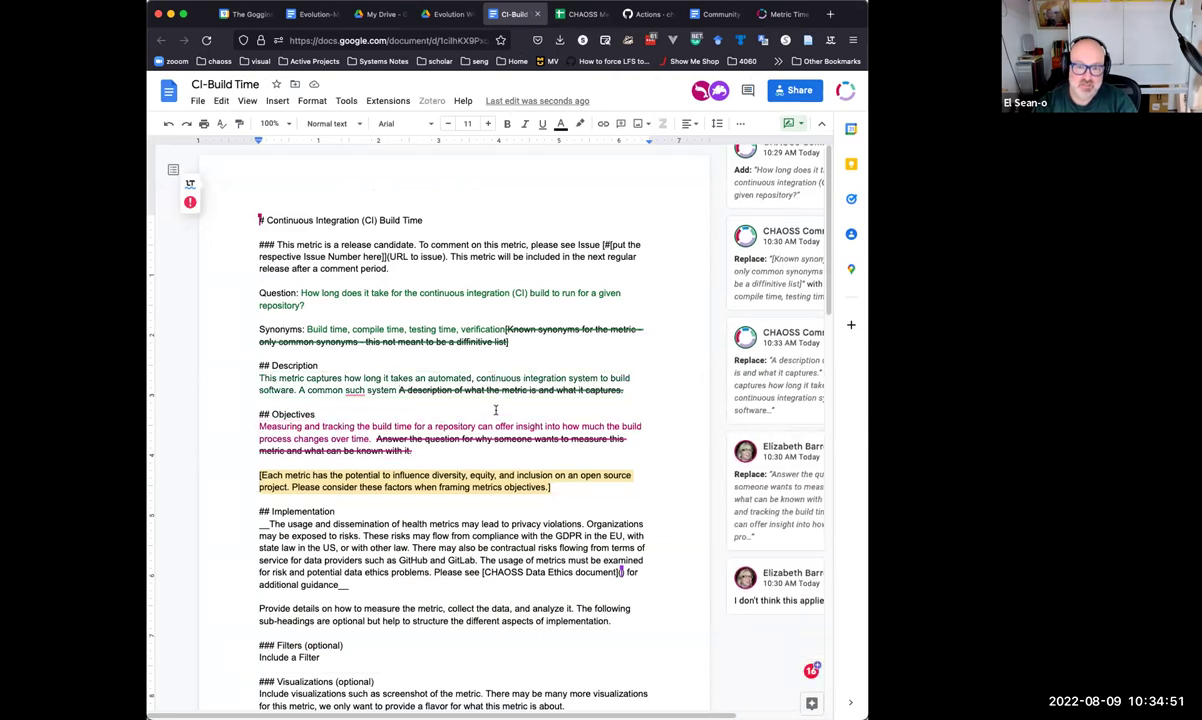
click(347, 390)
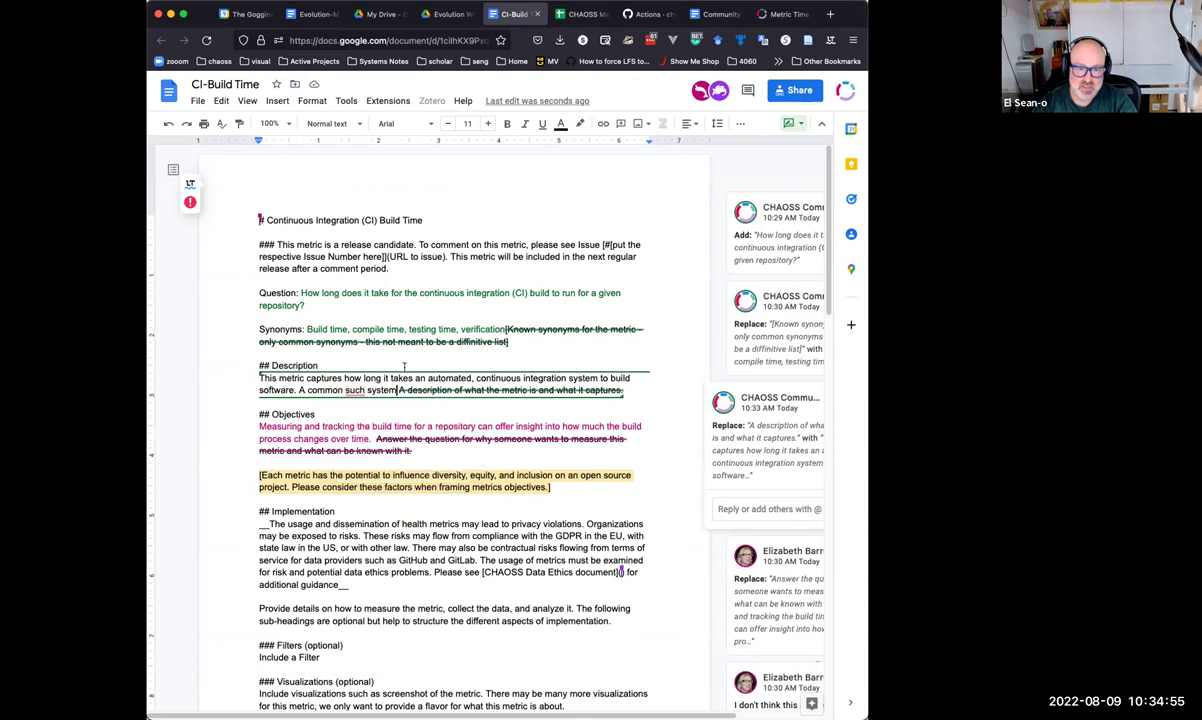
text(is GitHub Actions)
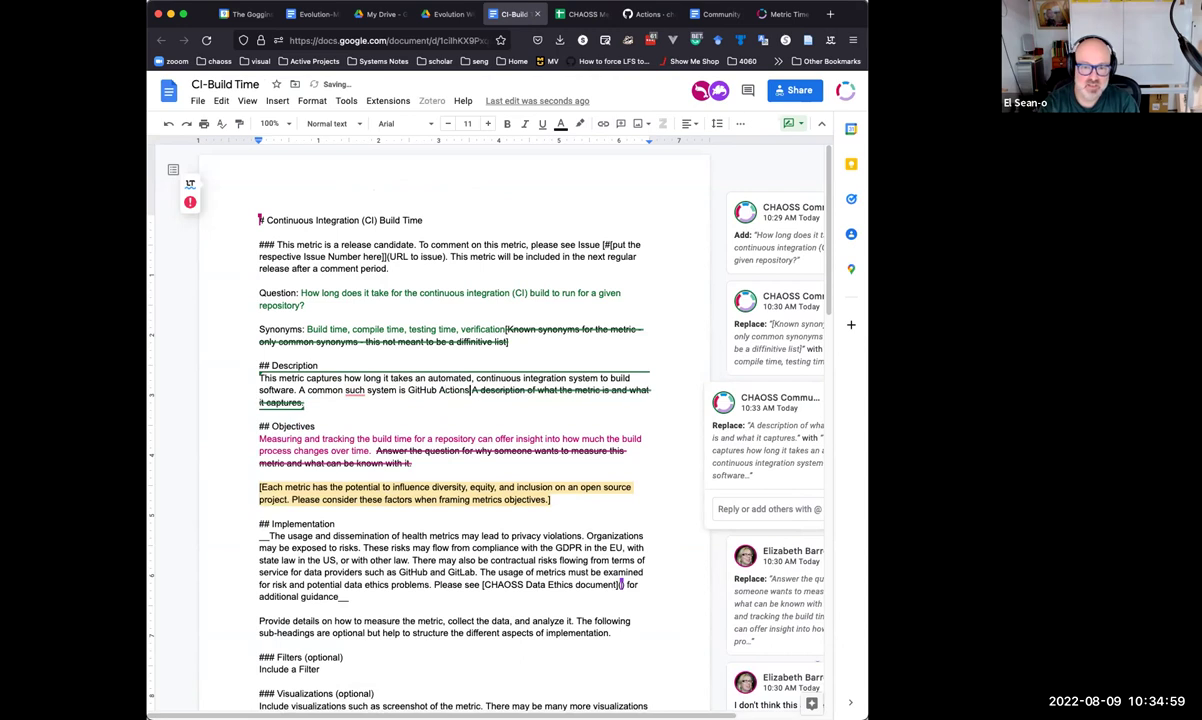
text(, )
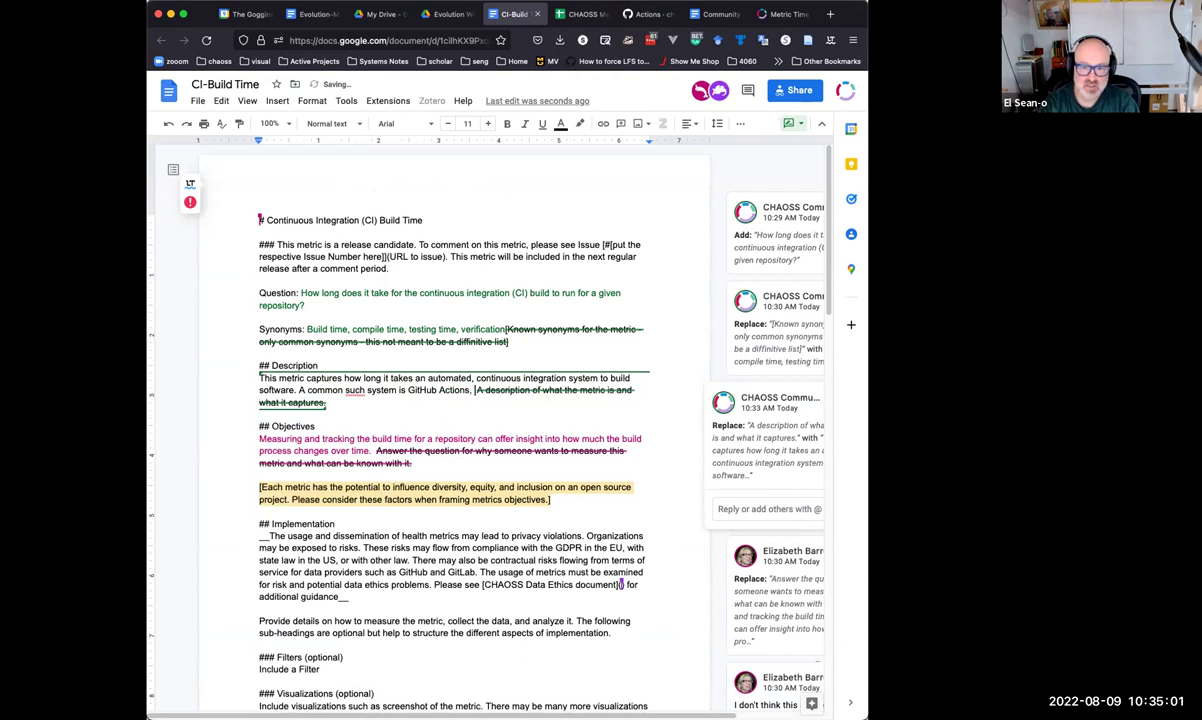
text(which will te)
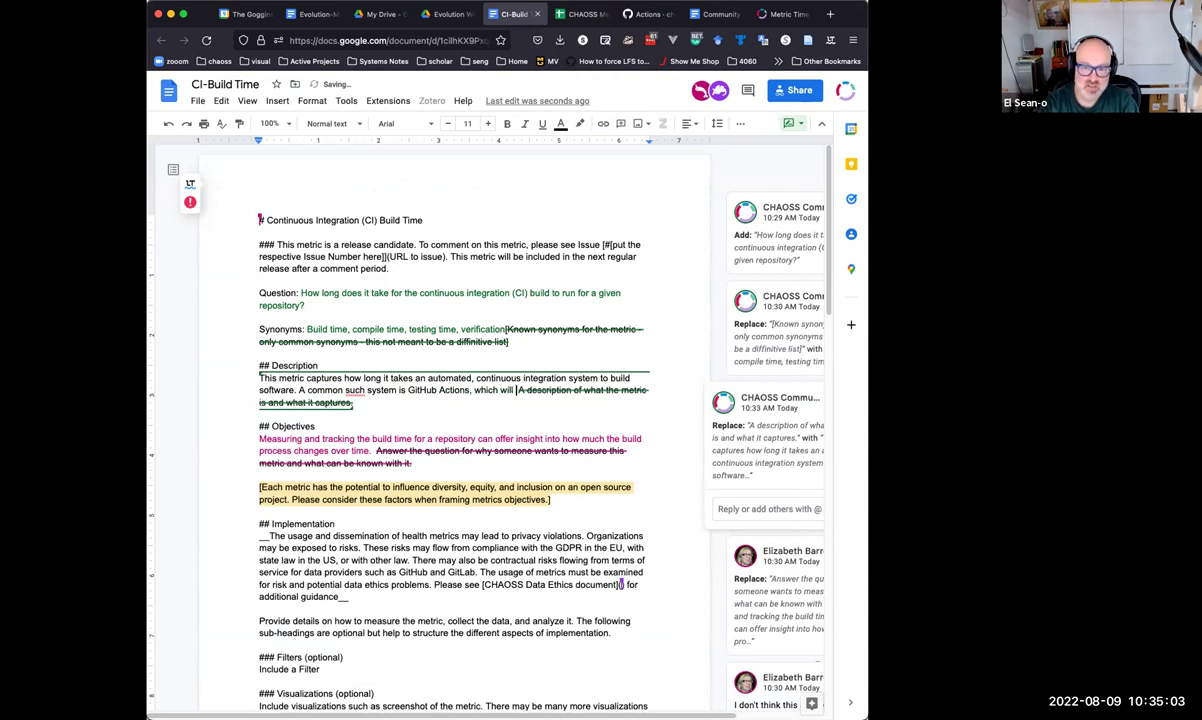
text(ll you how long e)
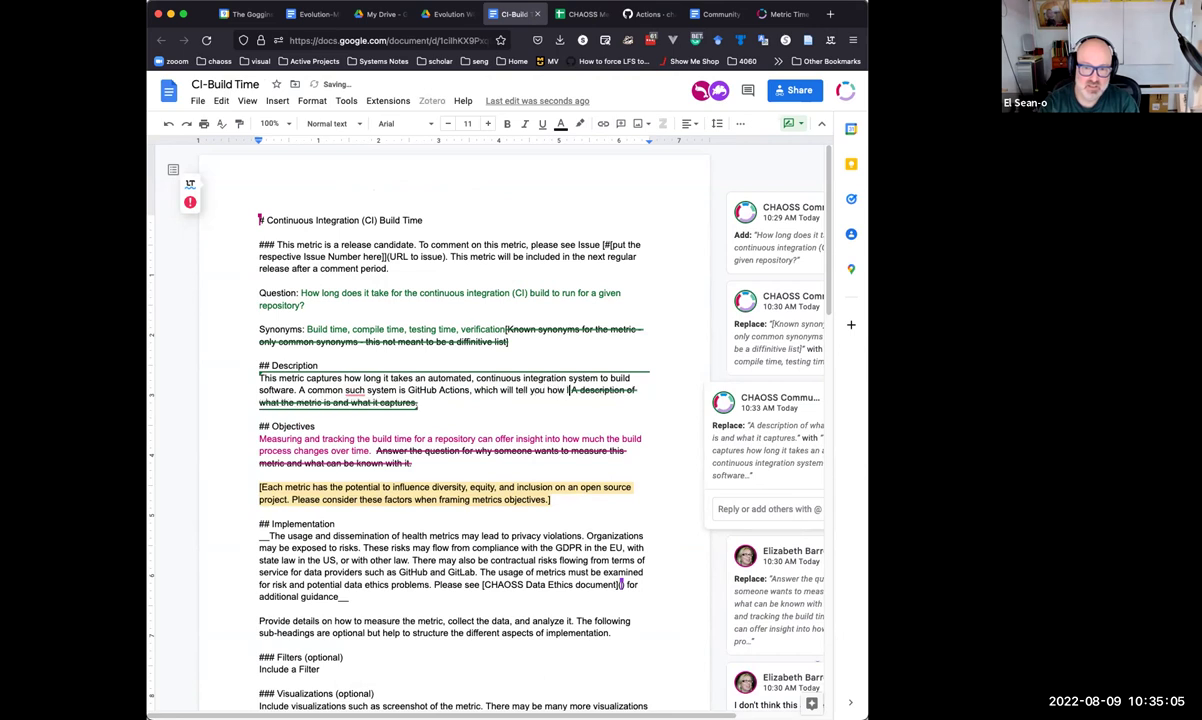
text(ach CI Build takes using an API)
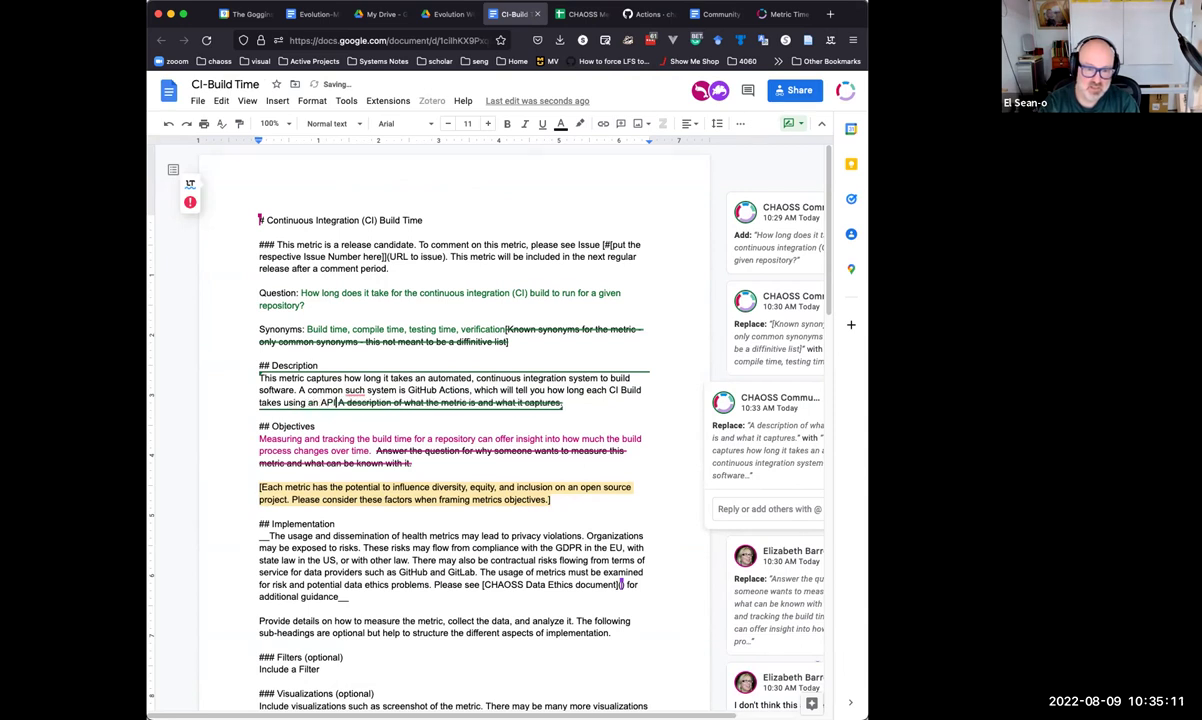
text(.)
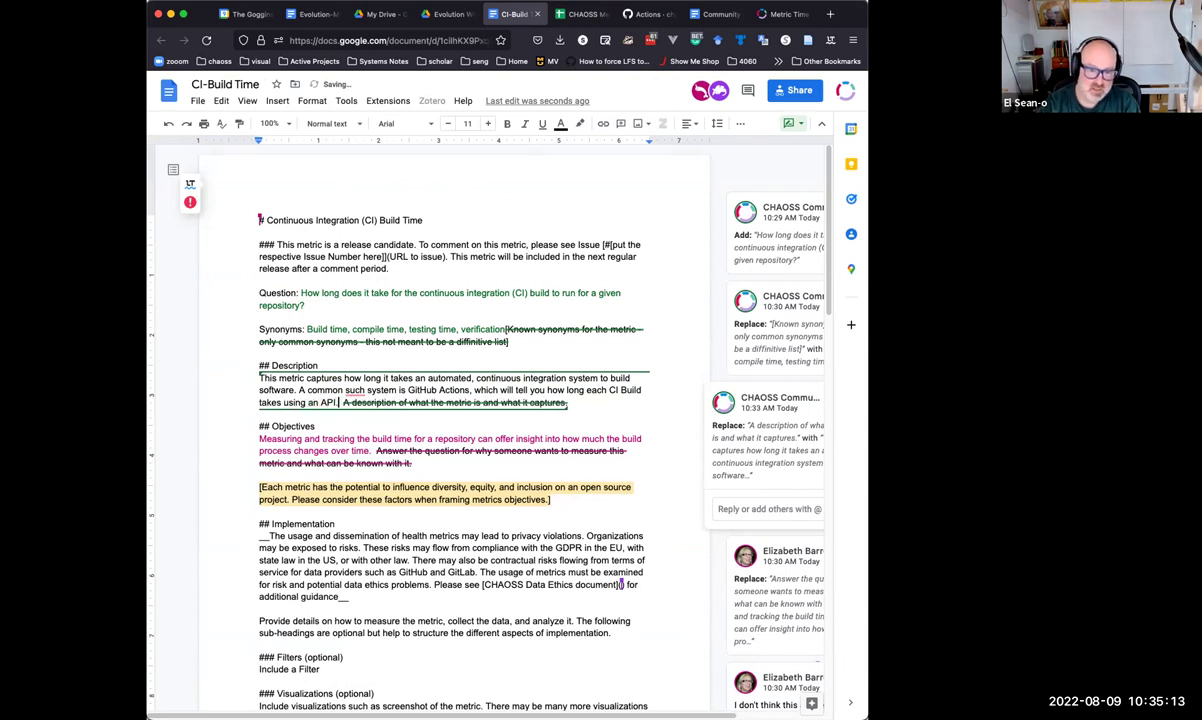
Add a footnote after 'API' with the workflow-runs URL copied from the Evolution minutes.
click(274, 101)
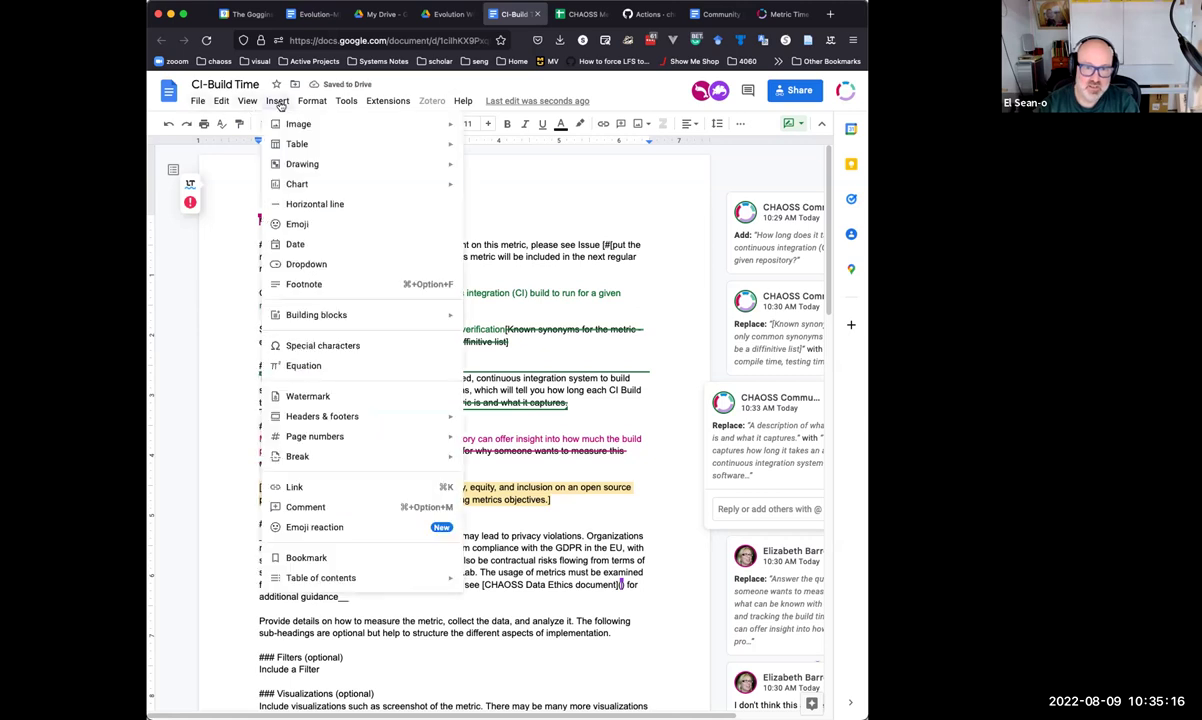
click(333, 285)
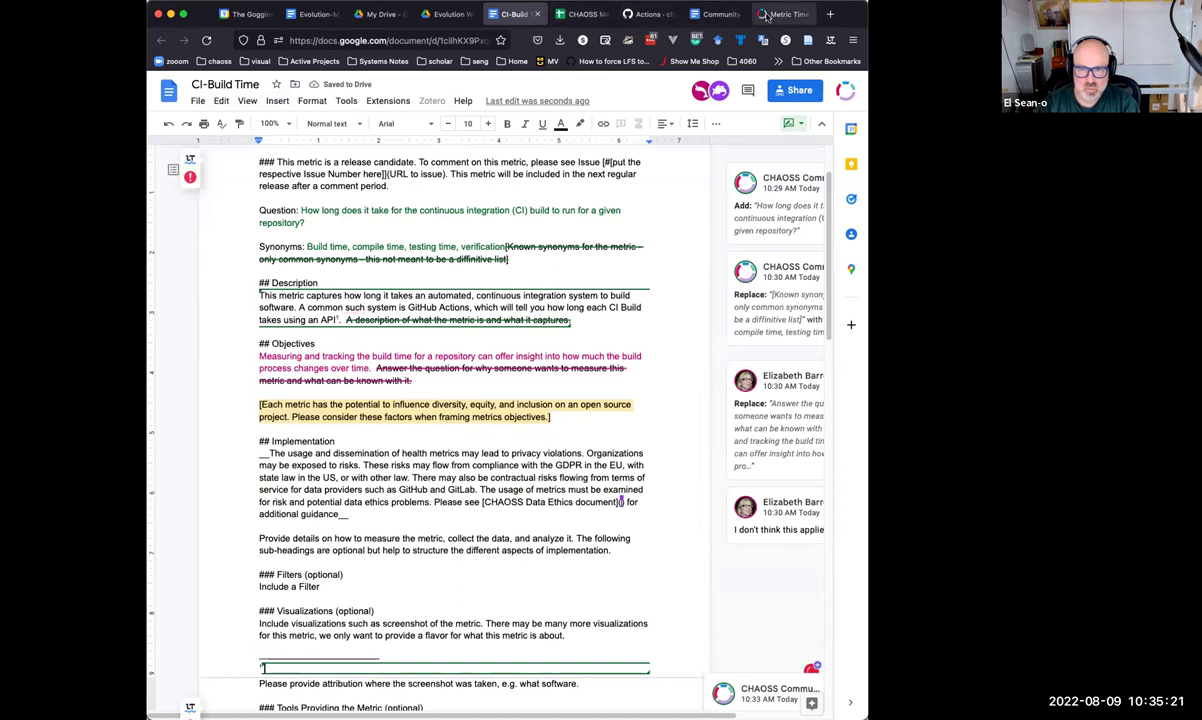
click(316, 15)
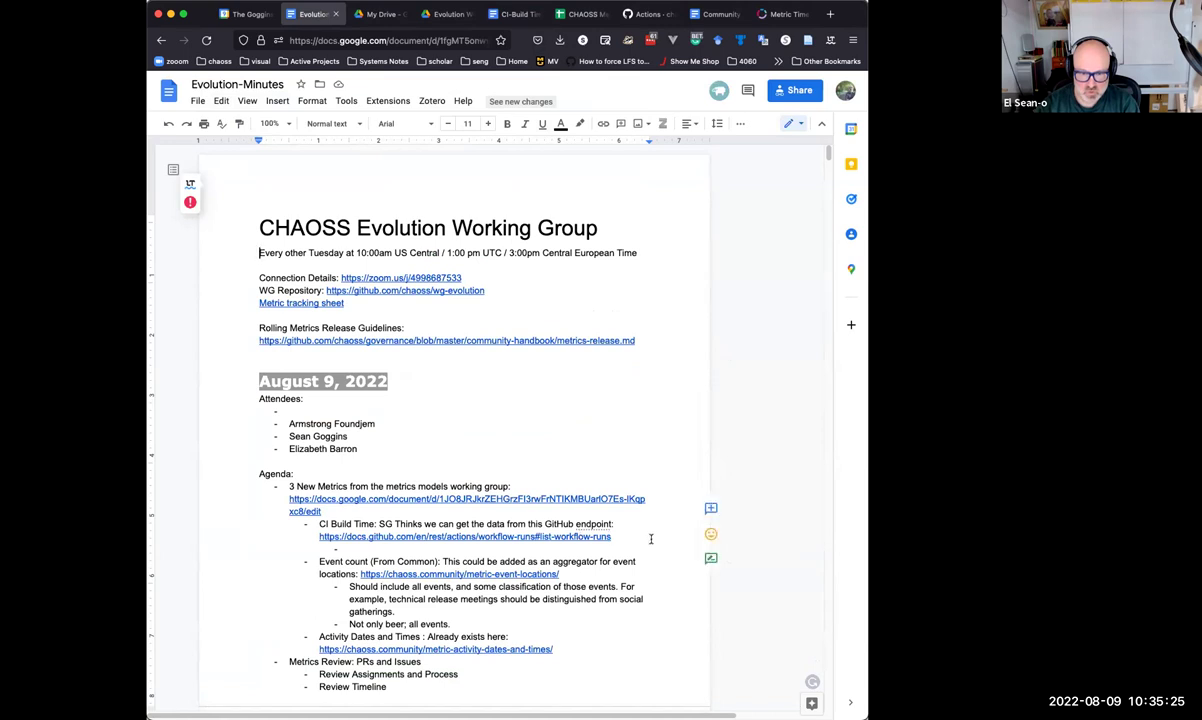
drag(651, 539, 319, 537)
key(super+c)
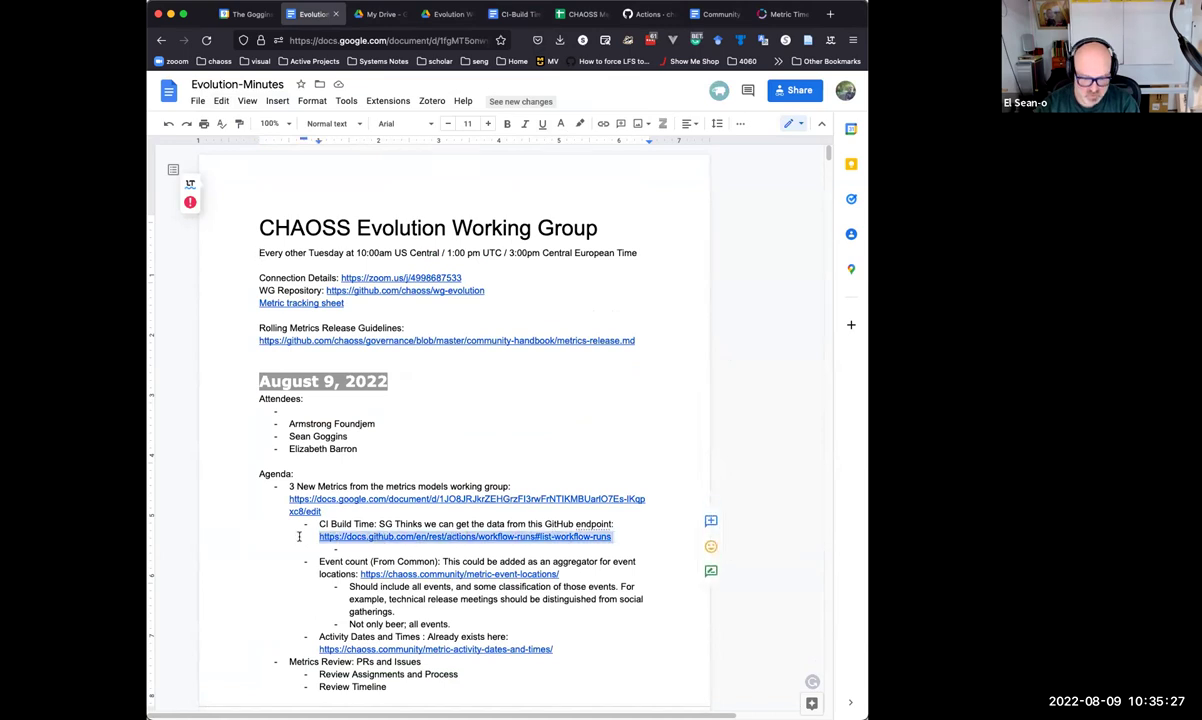
click(512, 14)
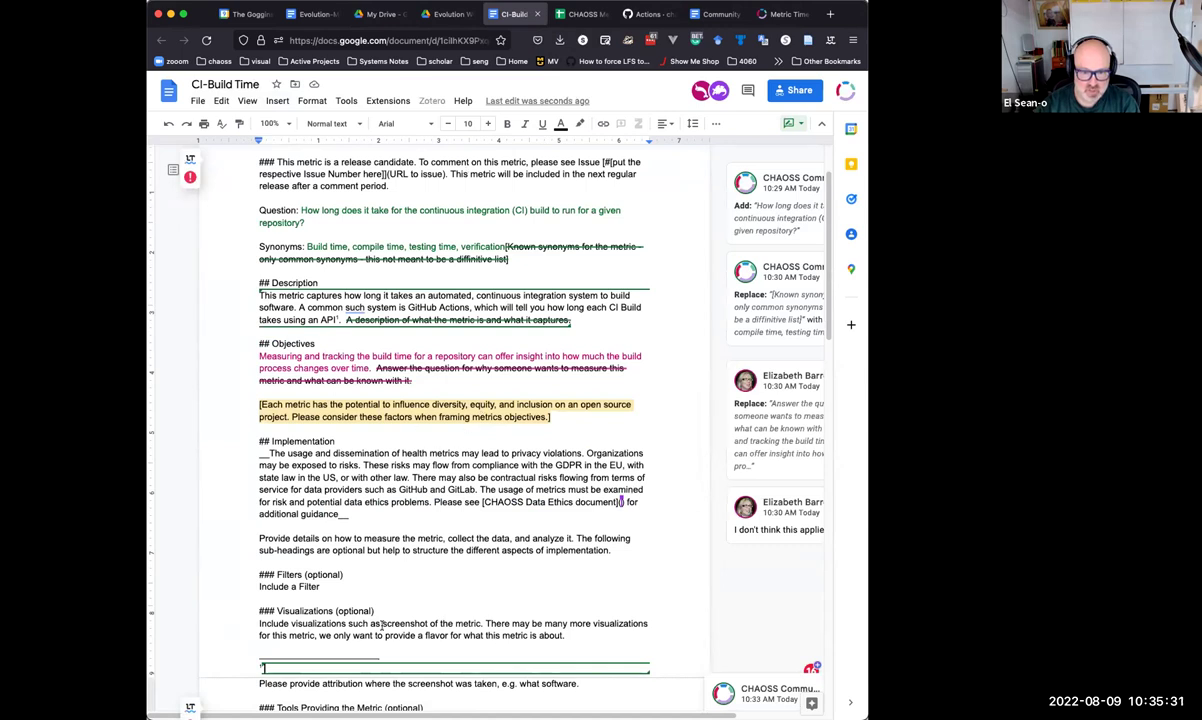
key(super+v)
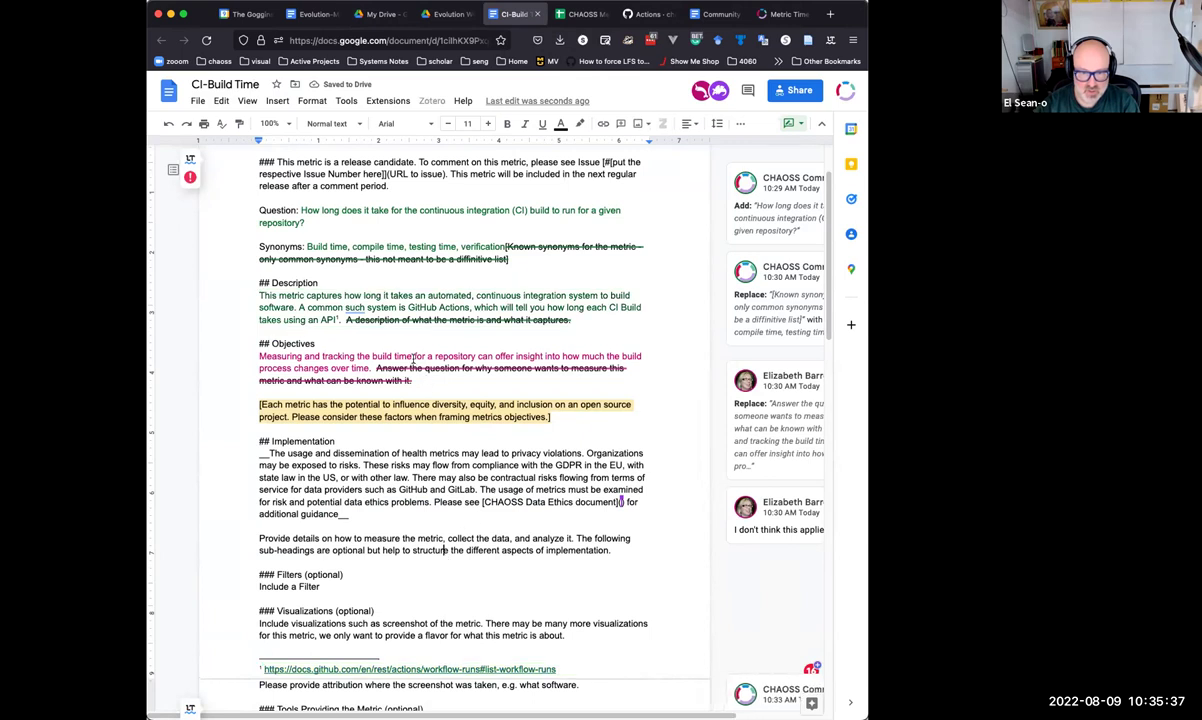
click(609, 314)
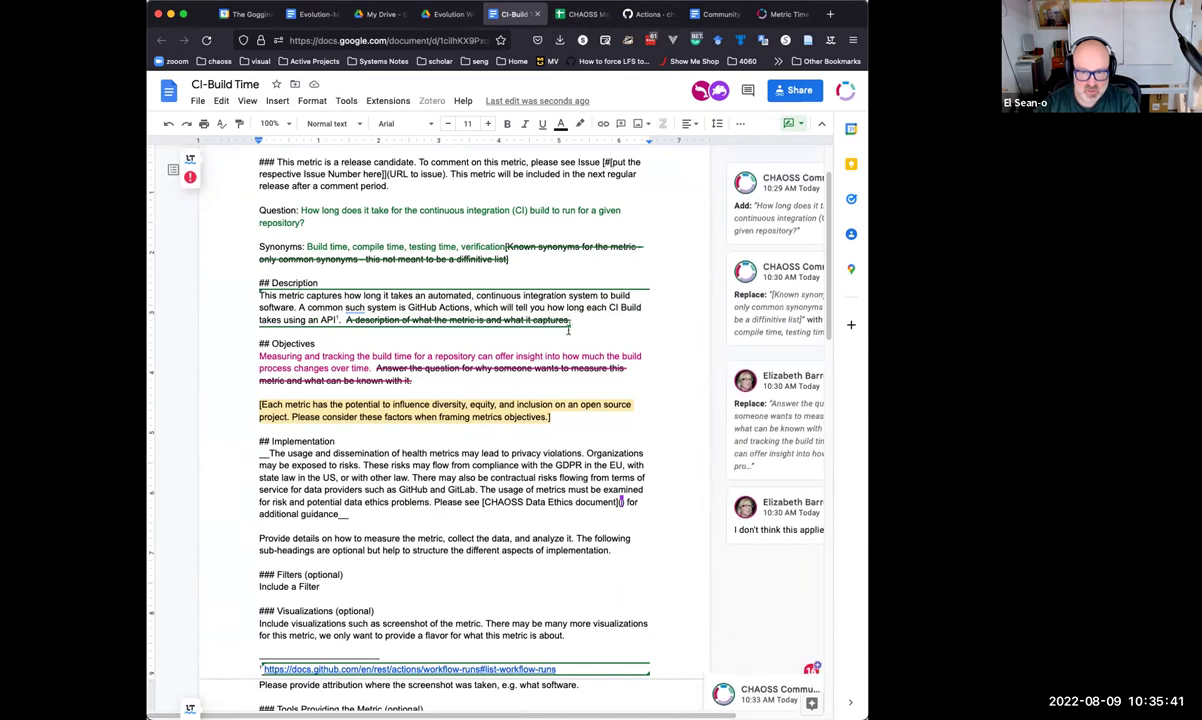
click(400, 352)
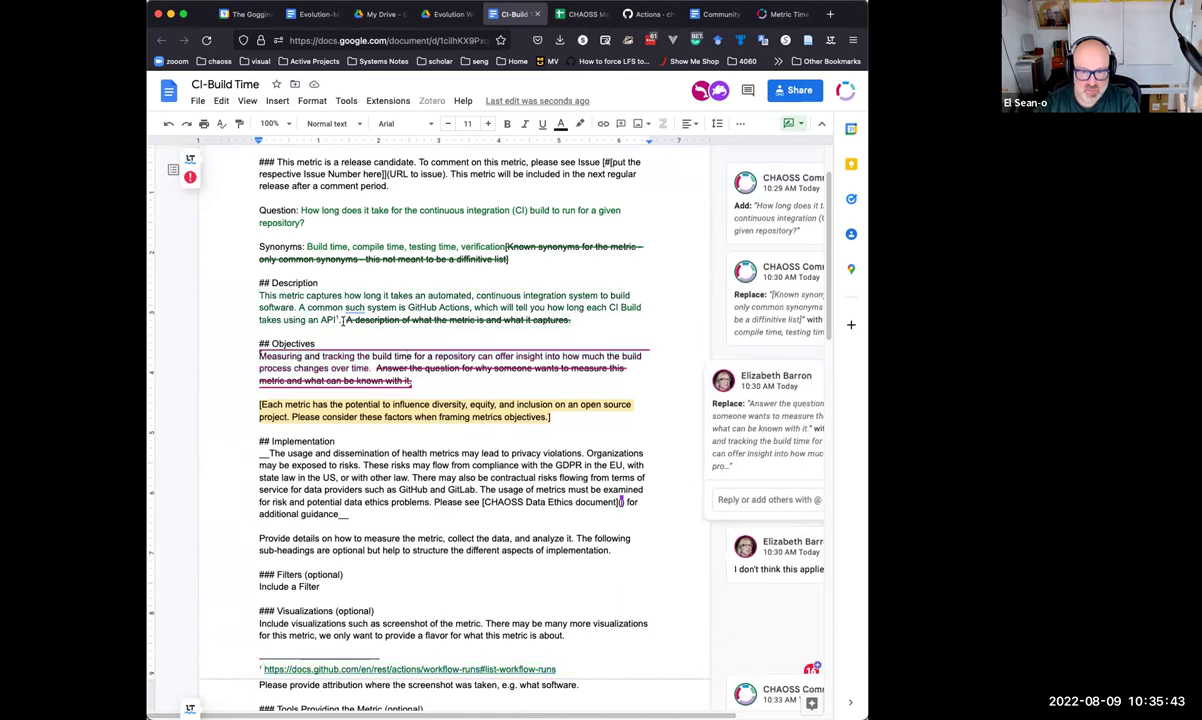
click(343, 320)
Add sentences on build times varying under shared-hardware strain and the metric's intention, fixing 'consider'.
text(It )
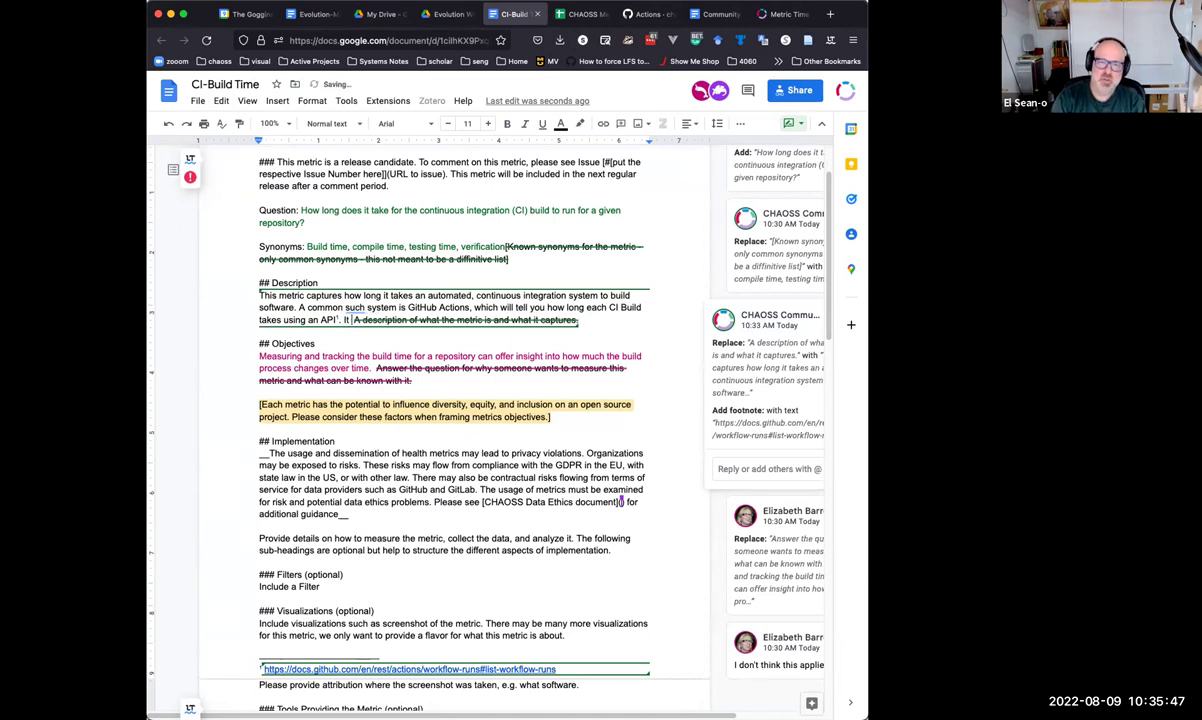
text(is important to note that these build)
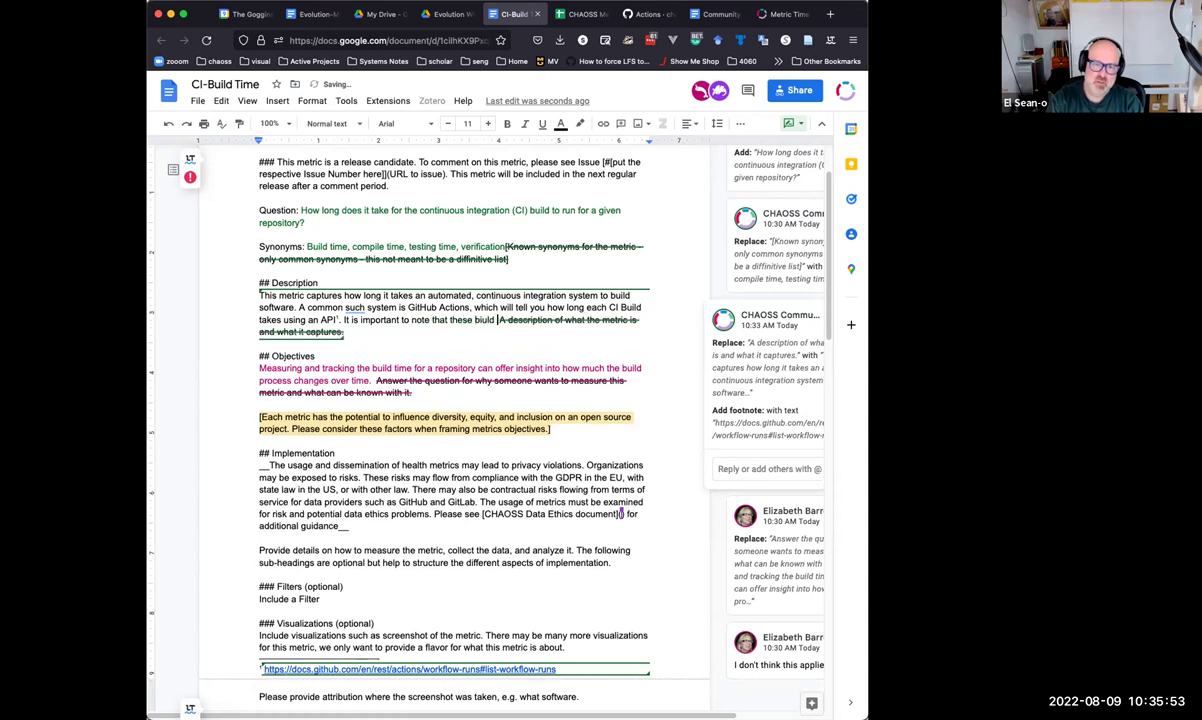
text( times )
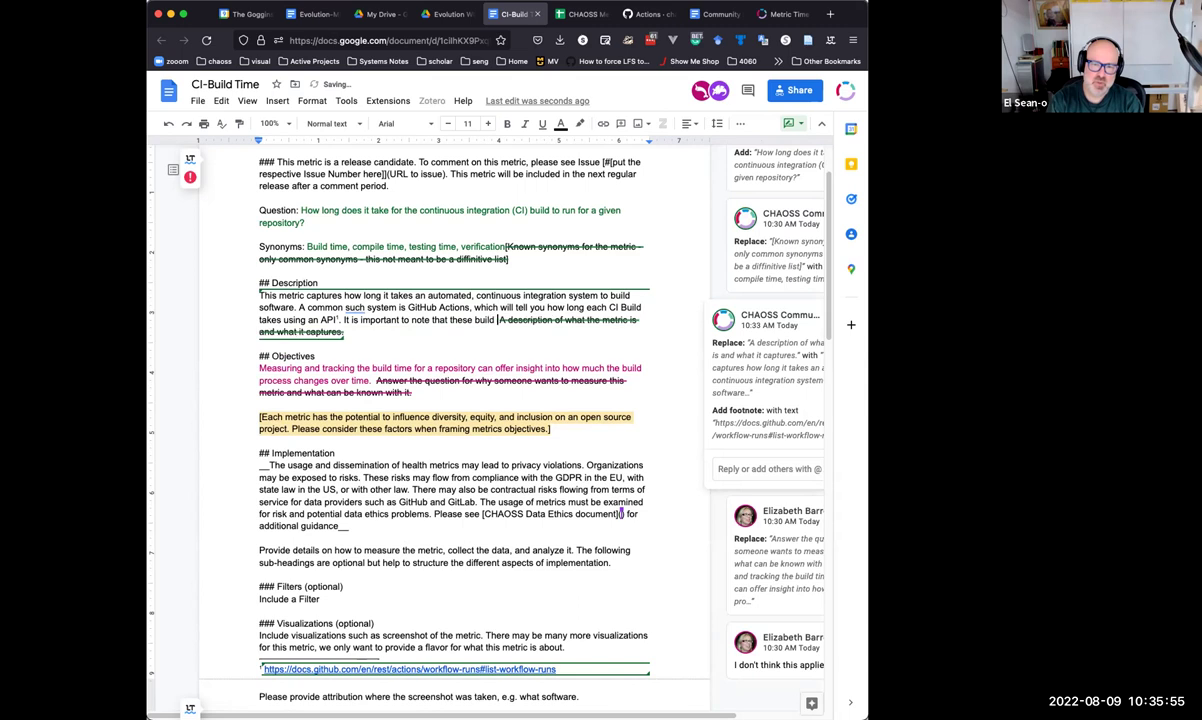
text(may v)
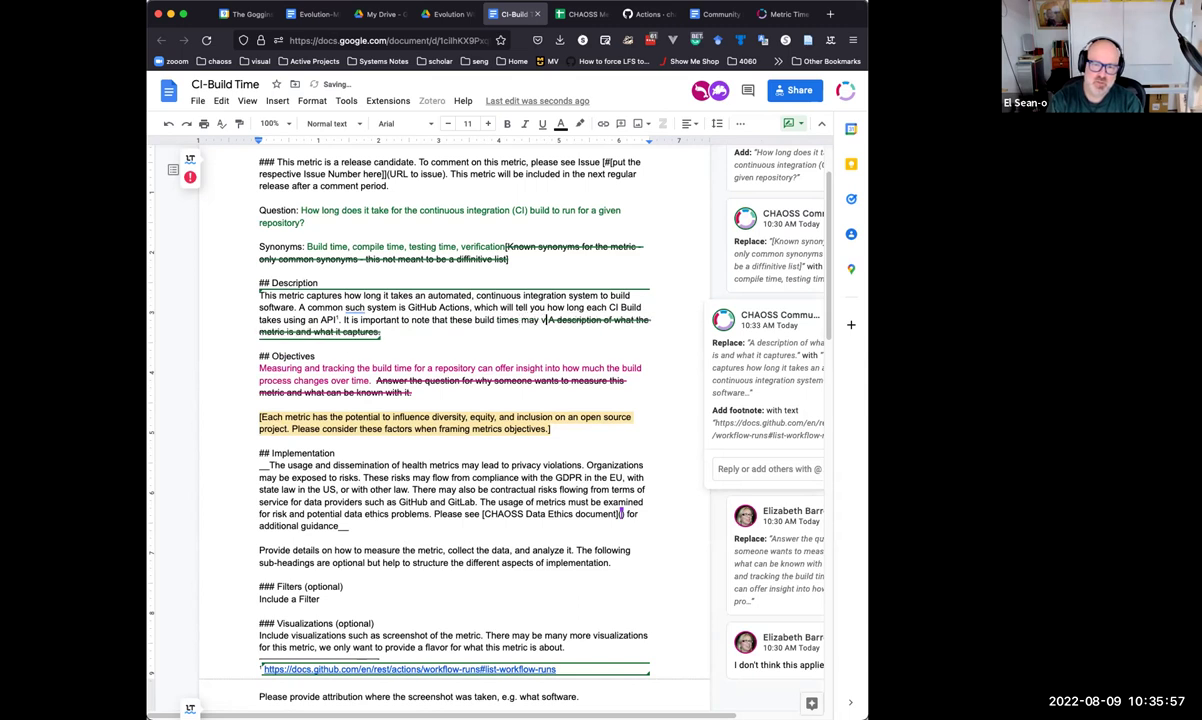
text(ary, and take longer)
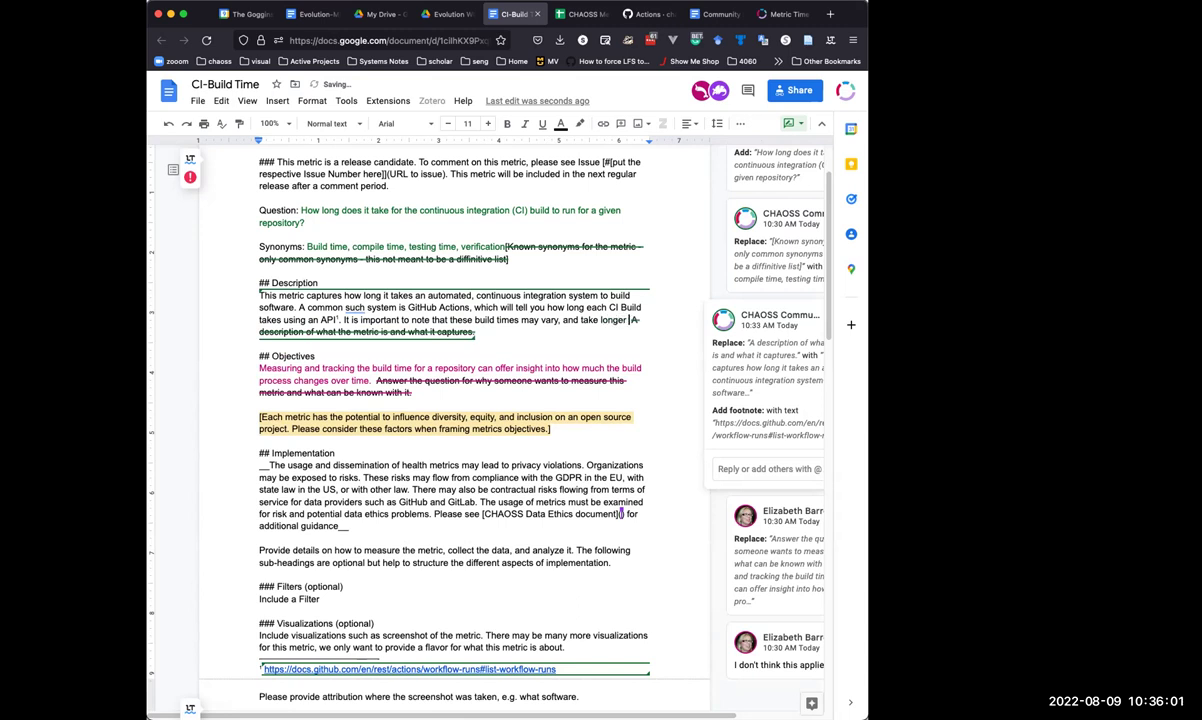
text( at some times )
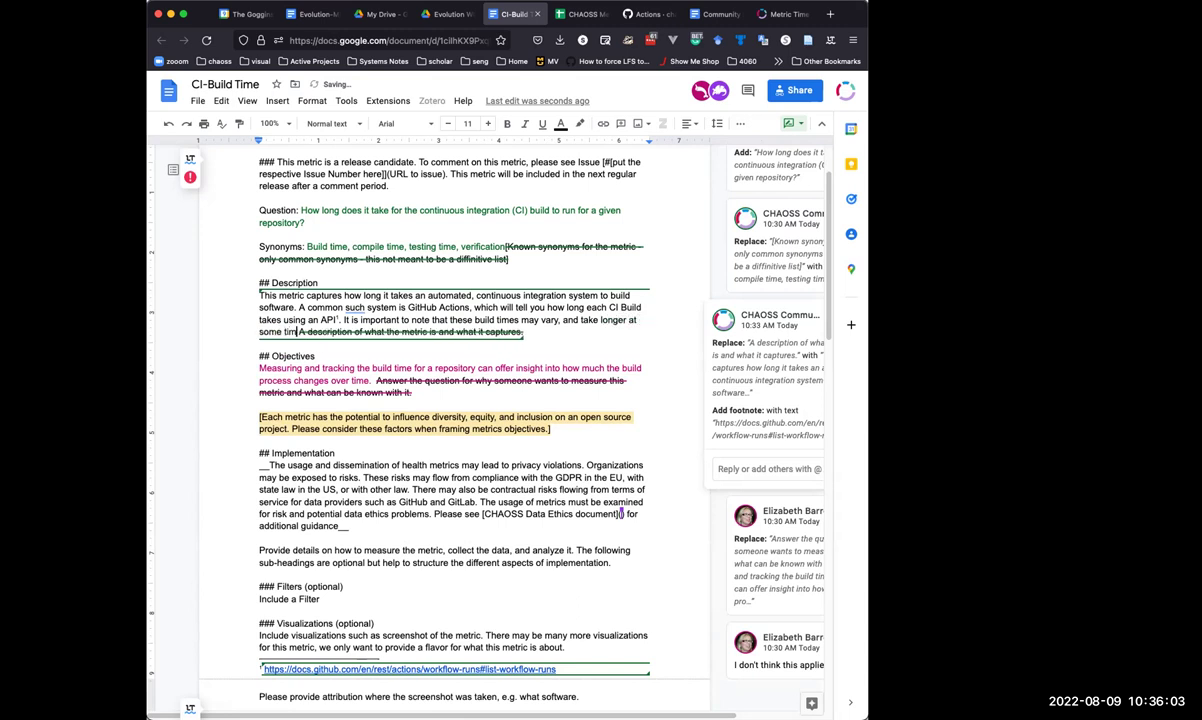
text(than others be)
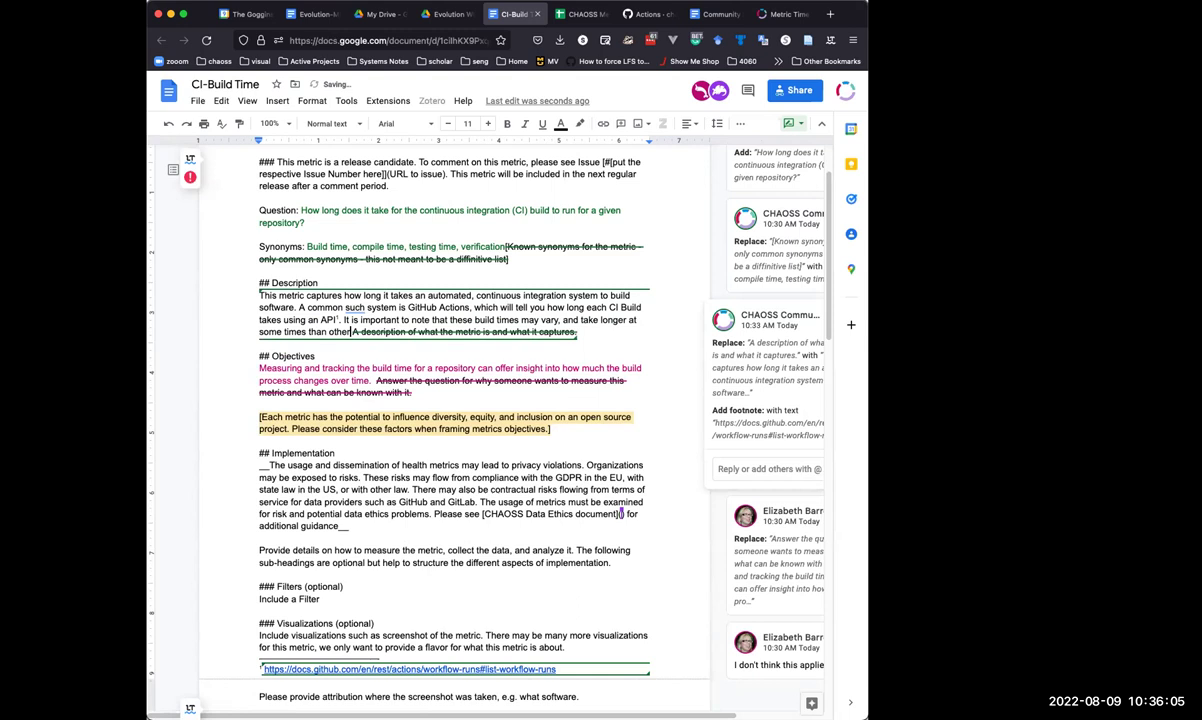
text(cause o)
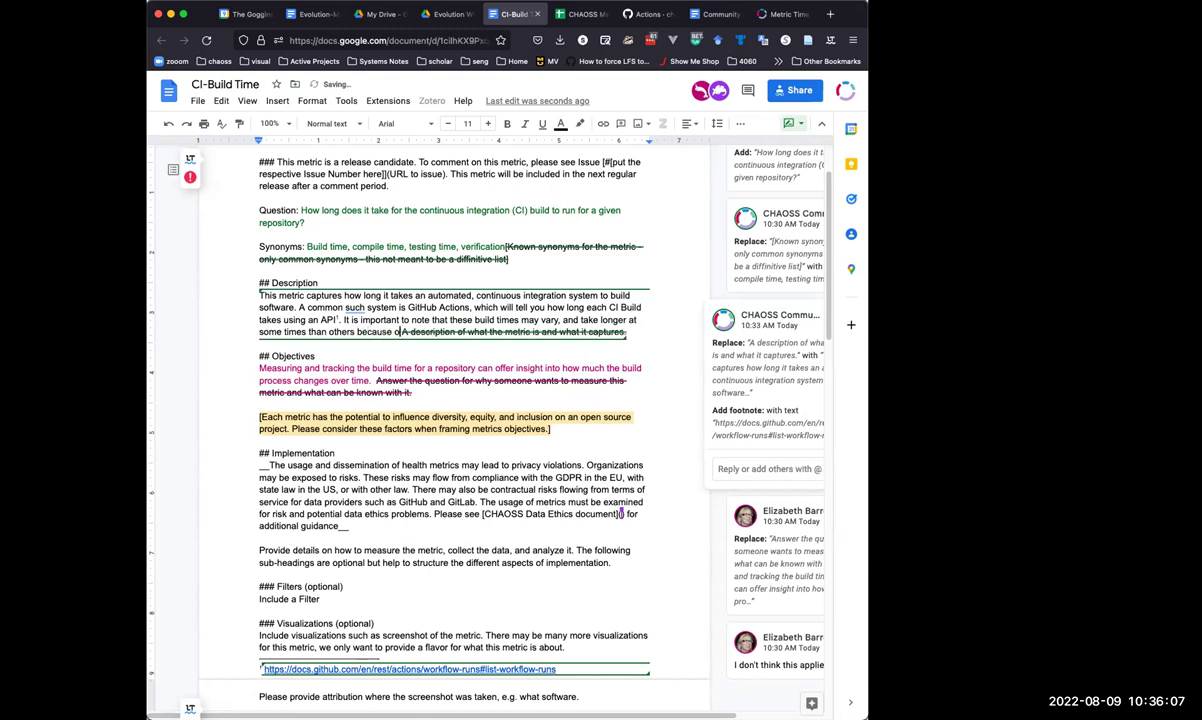
text(f stra)
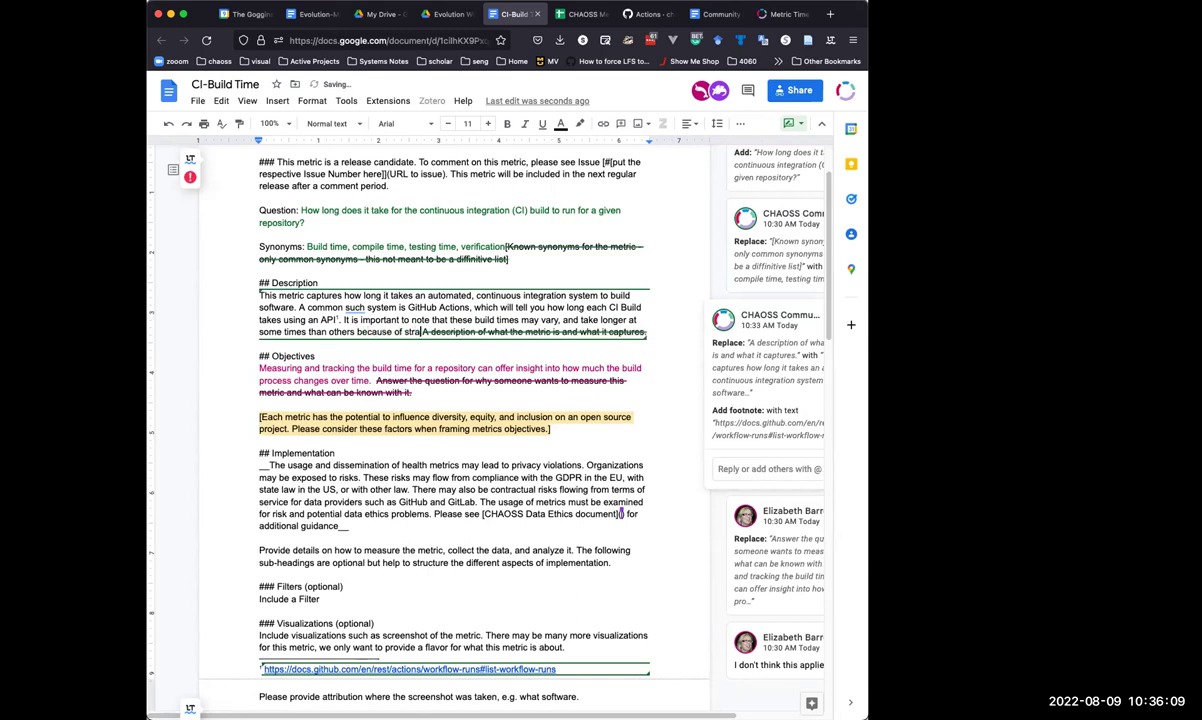
text(in on shared )
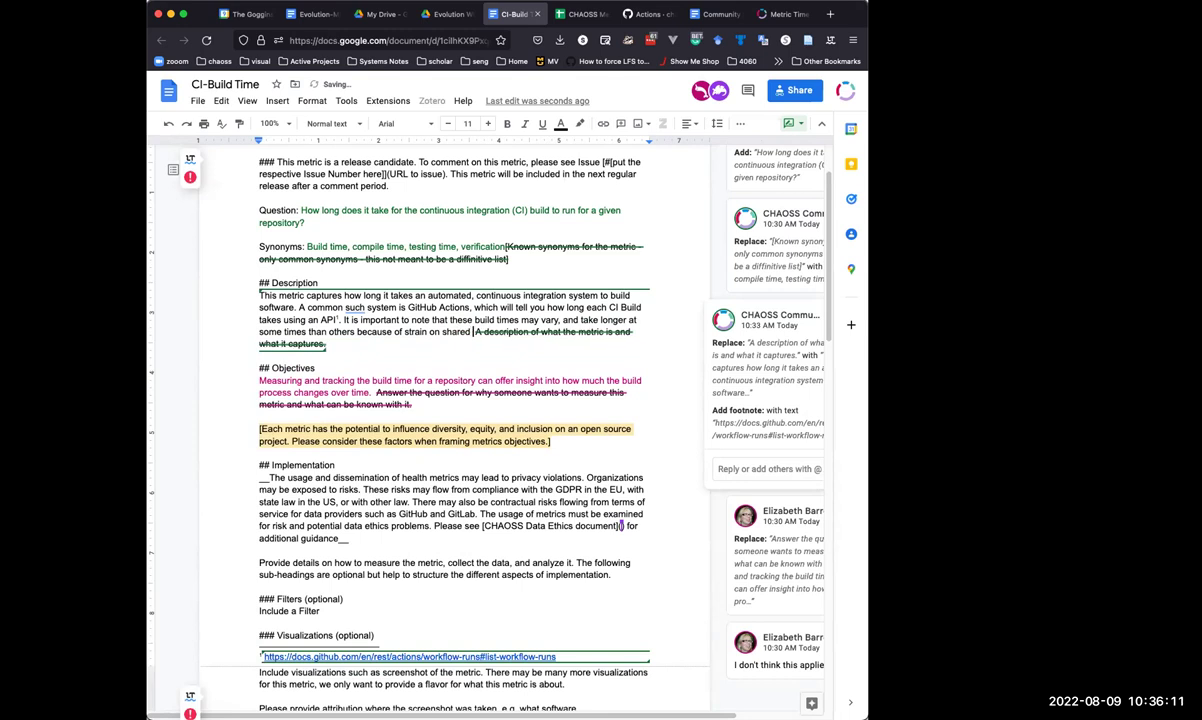
text(har)
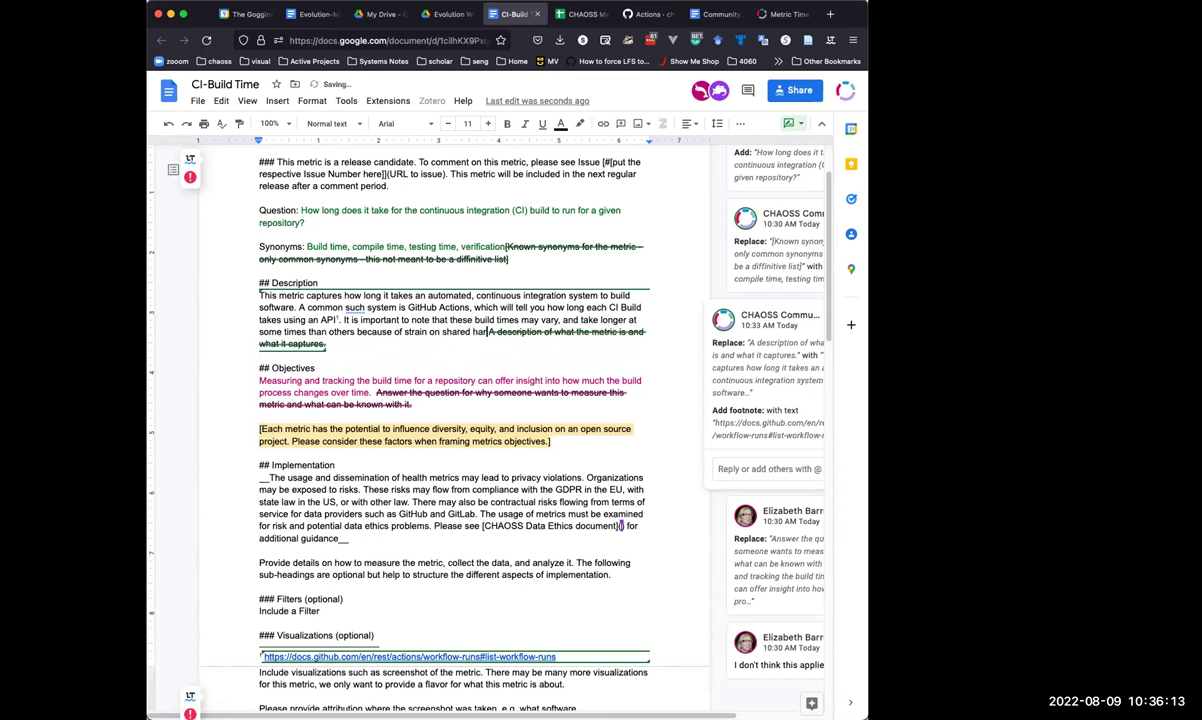
text(dware reso)
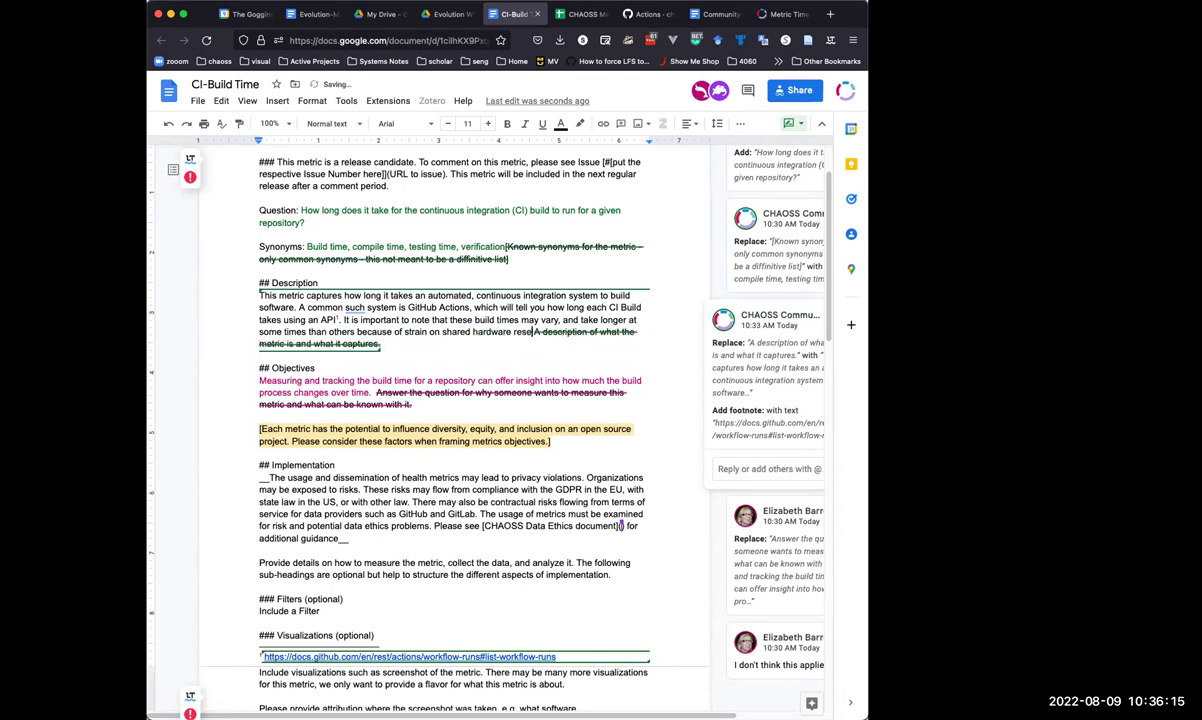
text(urces. )
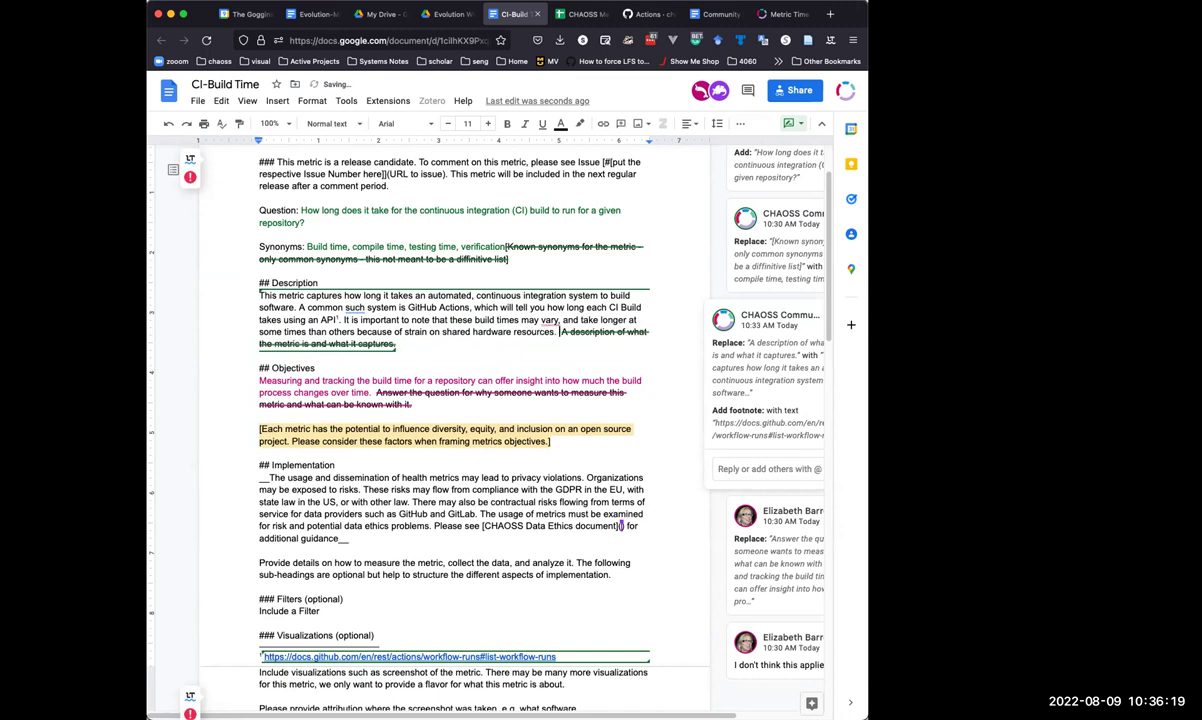
text(Th)
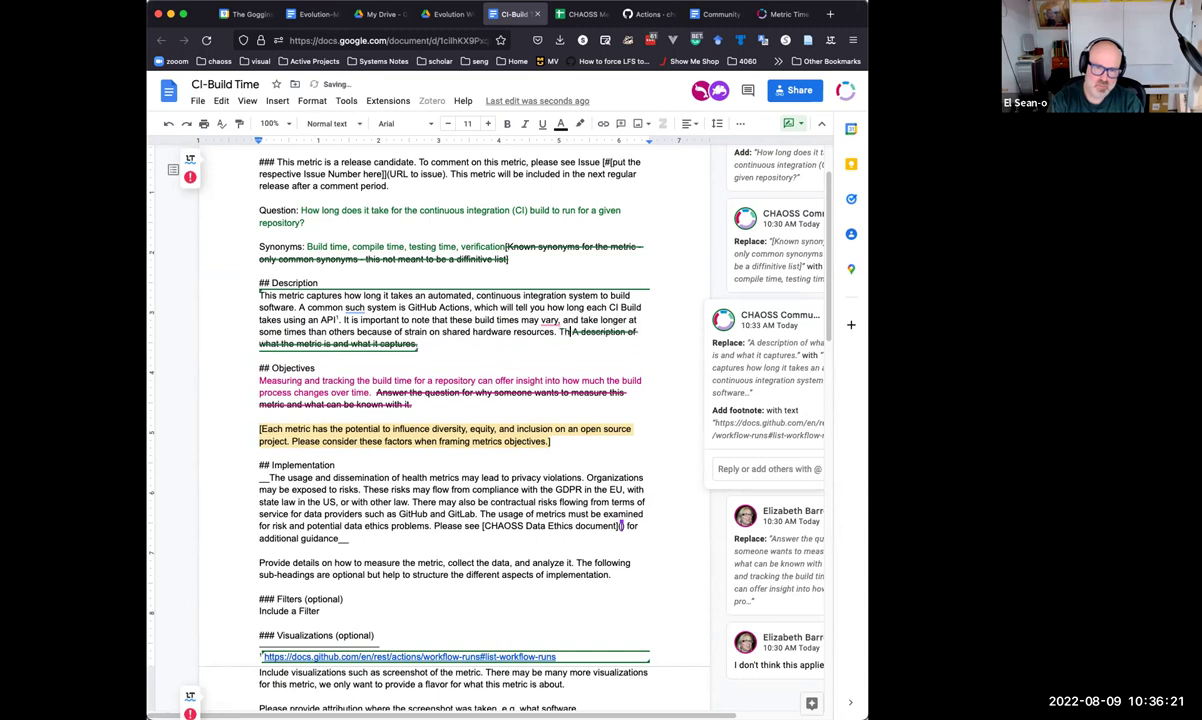
text(e intention of this metric is t)
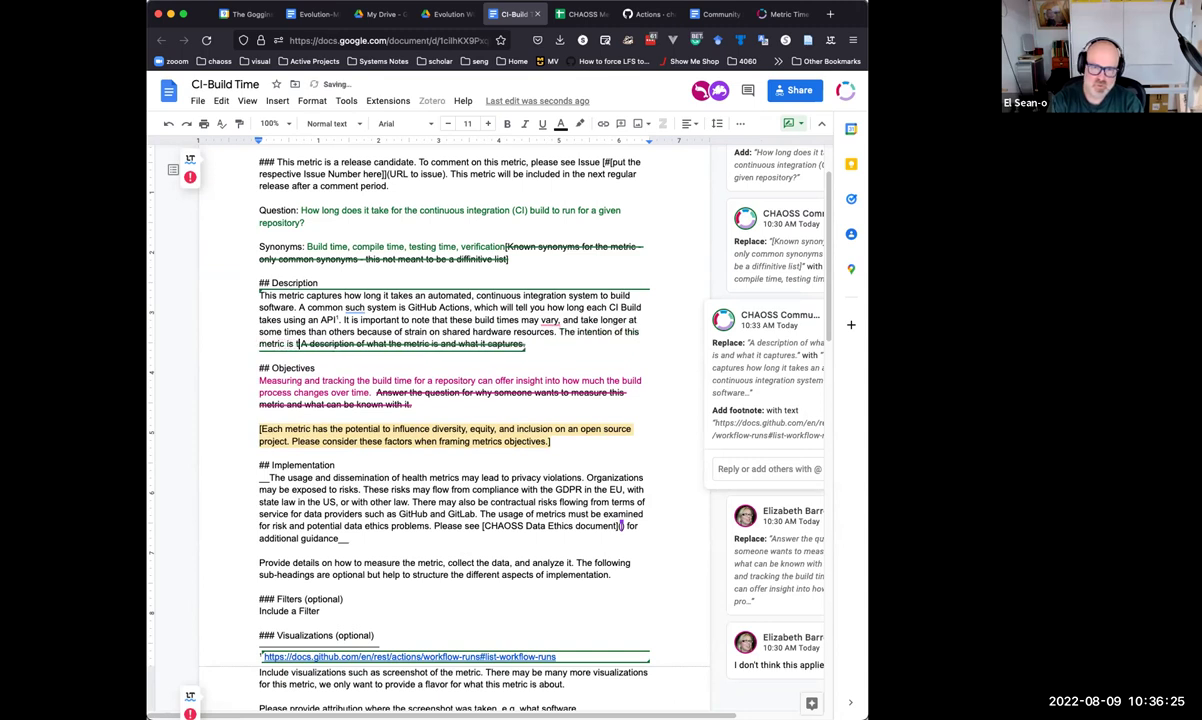
text(o understan)
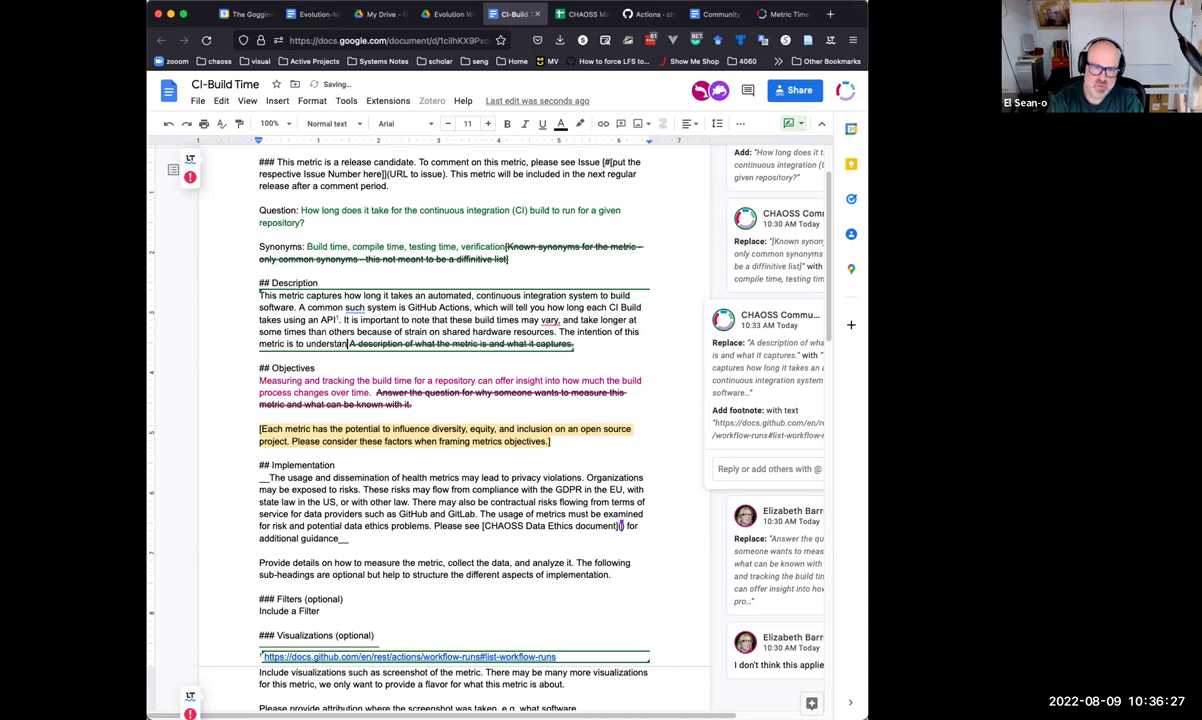
text(d how long the)
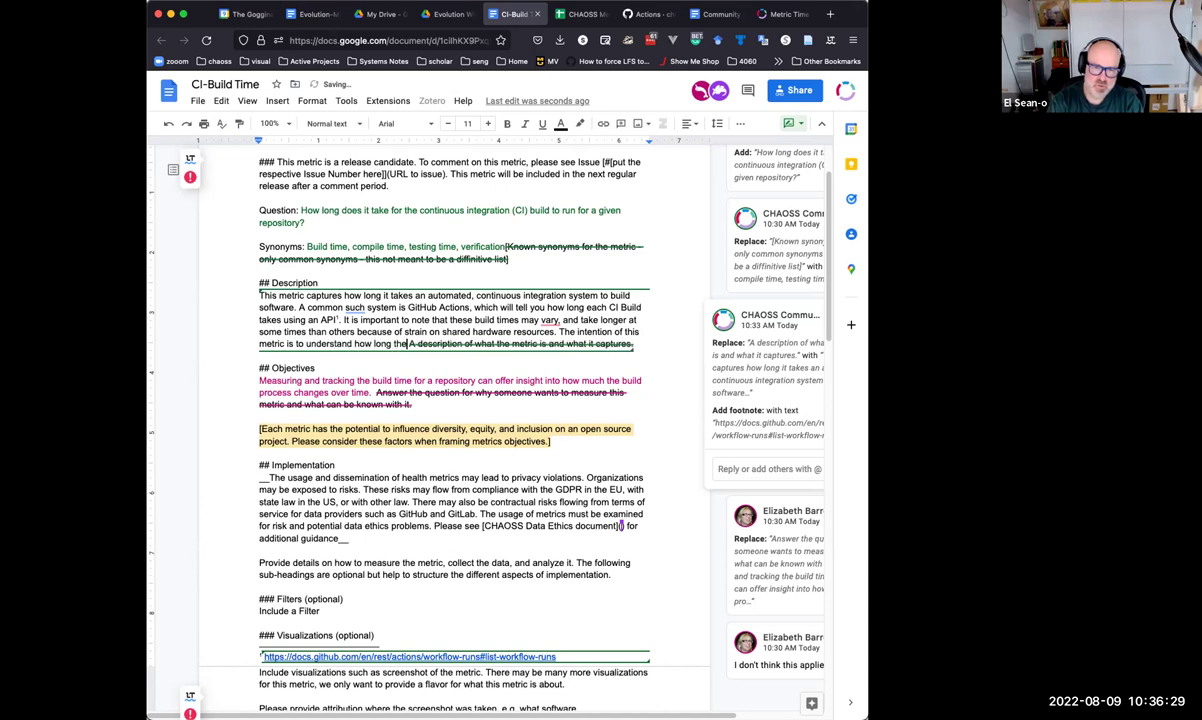
text( build's tak)
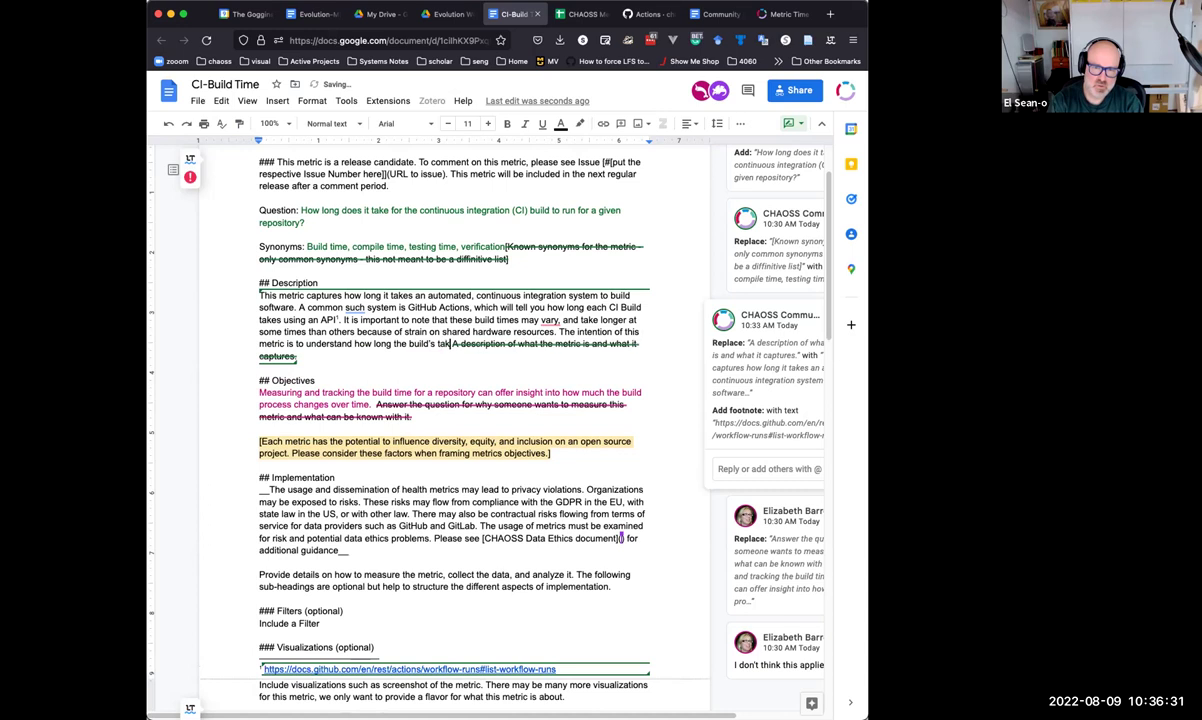
text(e, and consier)
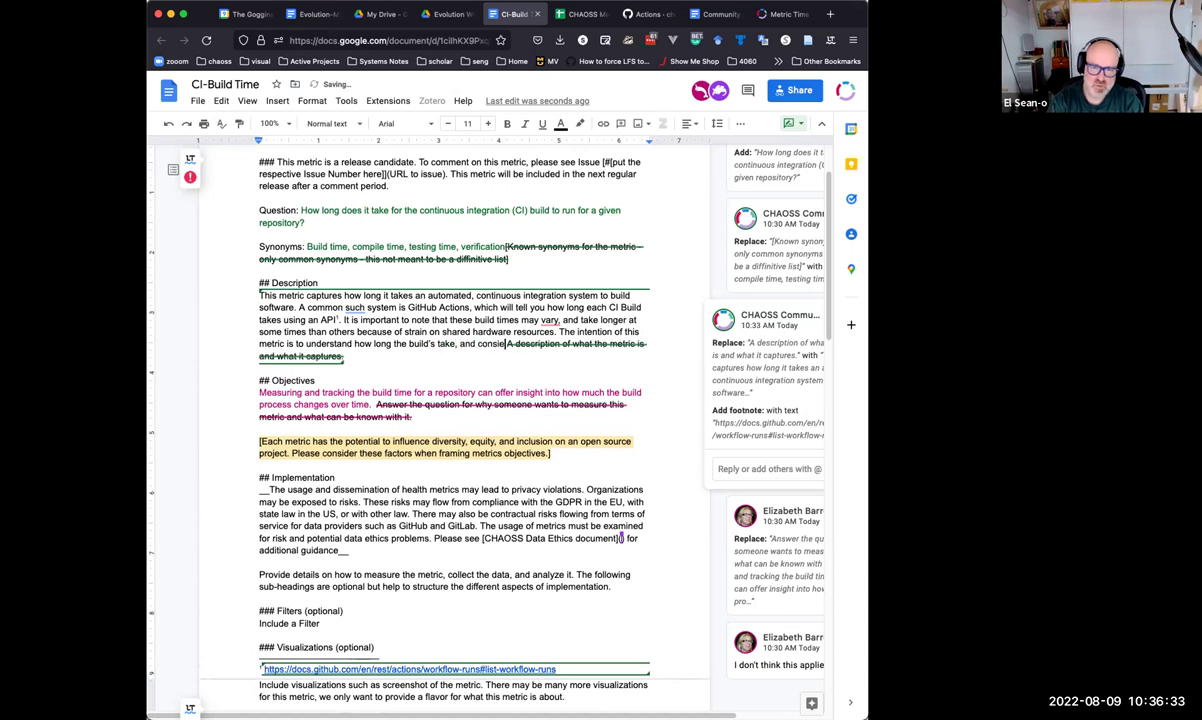
key(BackSpace)
key(BackSpace)
text(der this data in the context of)
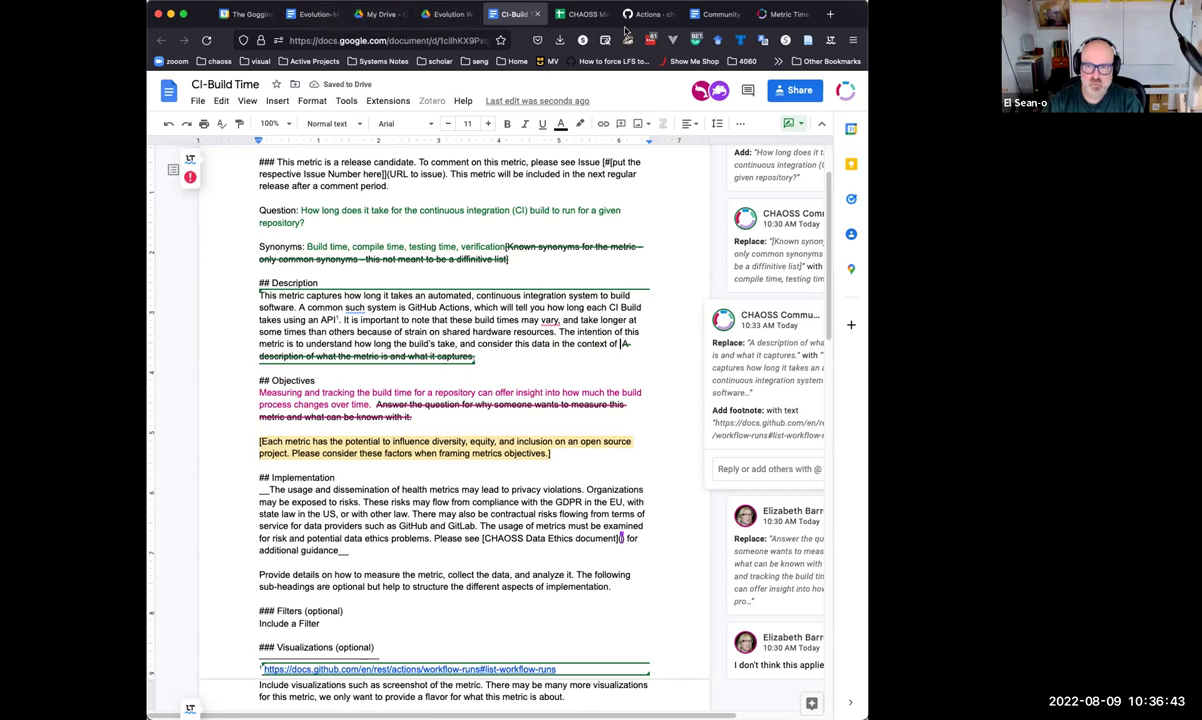
Glance at the Community Service and Support document, then return to the CI-Build Time doc.
click(712, 14)
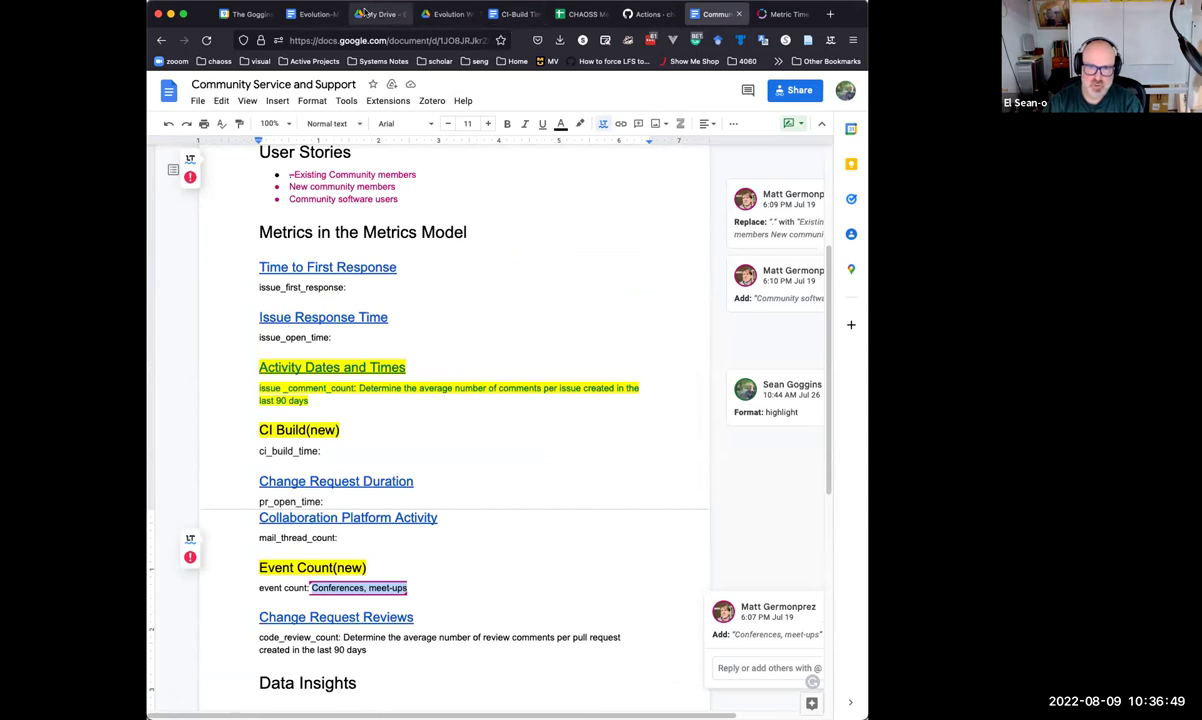
click(310, 14)
click(512, 14)
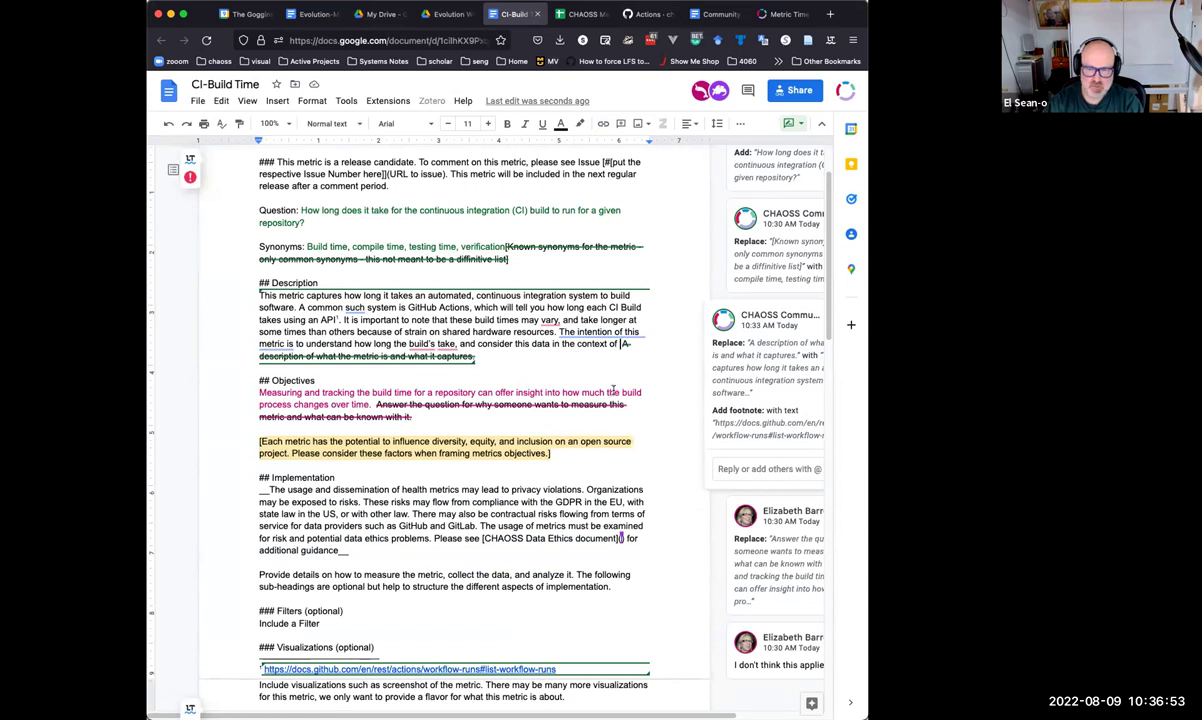
Continue with 'community service, and support' and the example of a 2-day build impeding engagement.
text(community service, and support. )
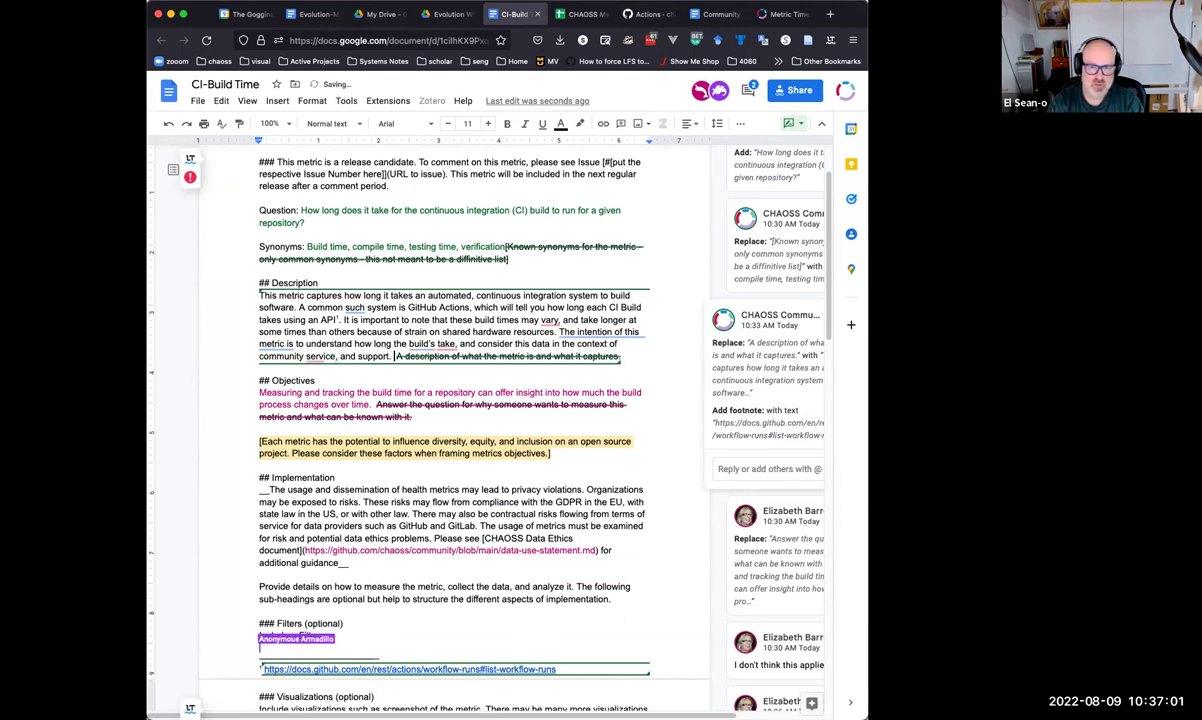
text(For example, if a build takes 2 days, that will impede)
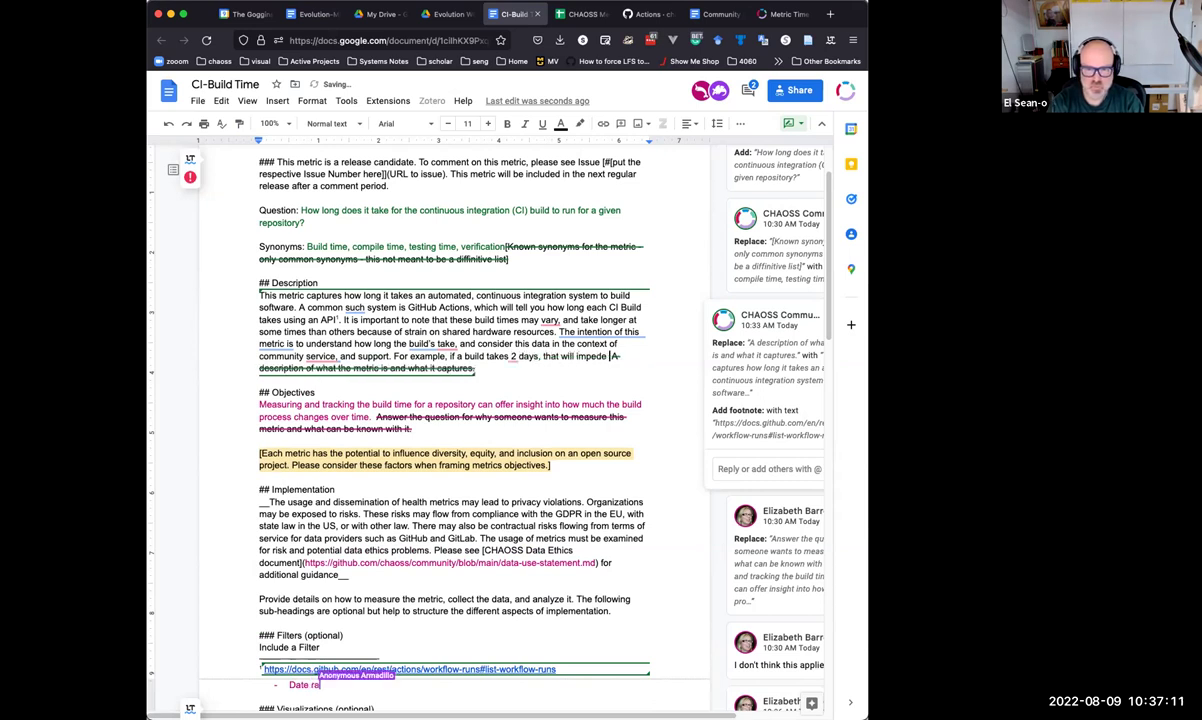
text( community engagement.  A description of what the metric is and what it captures.)
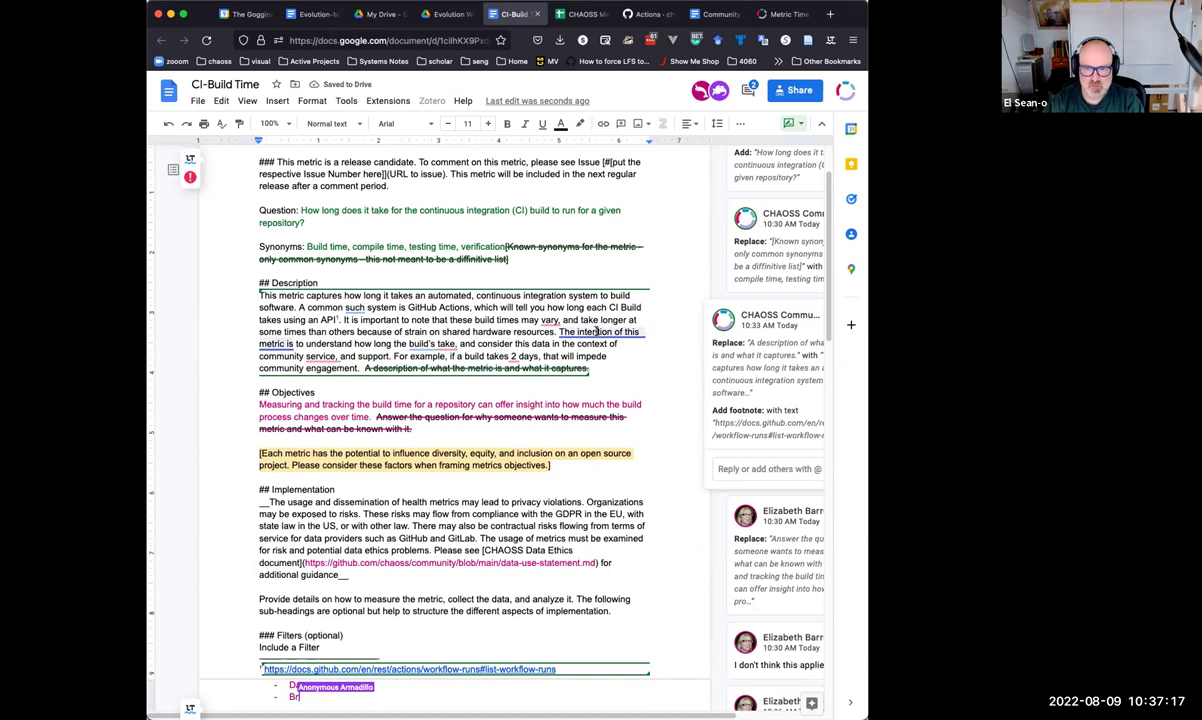
click(596, 332)
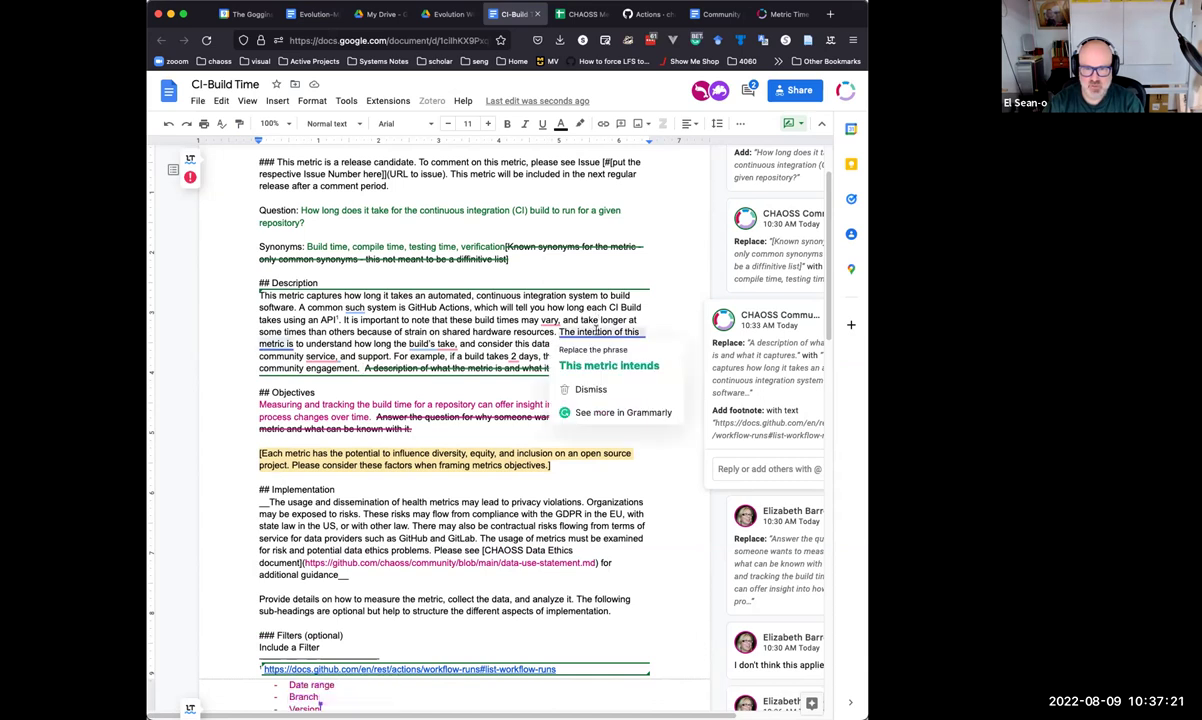
Reword to 'This metric intends', change 'build's' to 'builds', drop the comma after 'service' and 'such'.
click(594, 364)
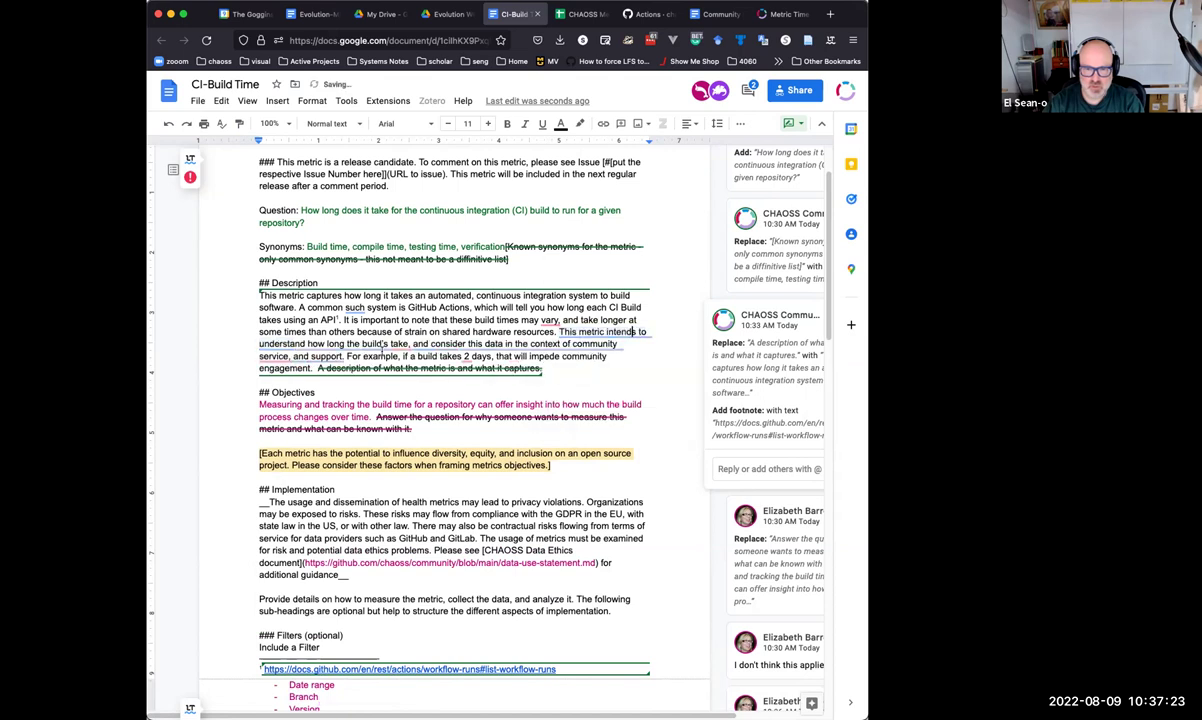
click(364, 344)
click(378, 377)
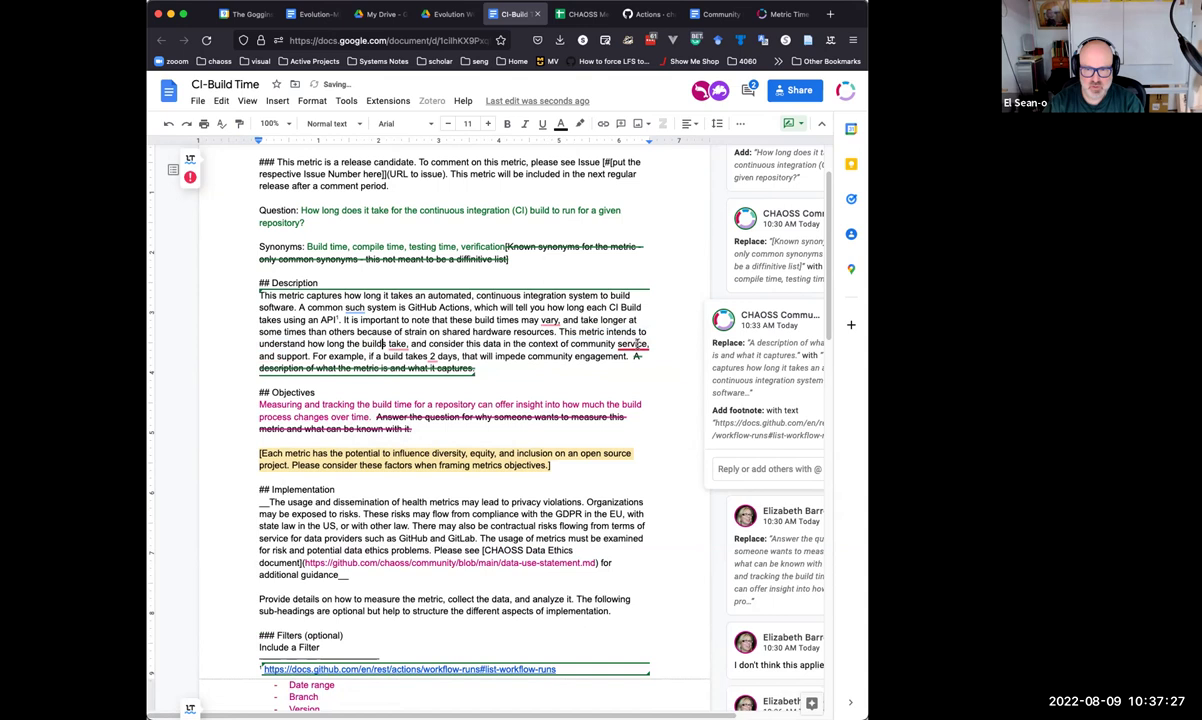
click(561, 370)
click(357, 341)
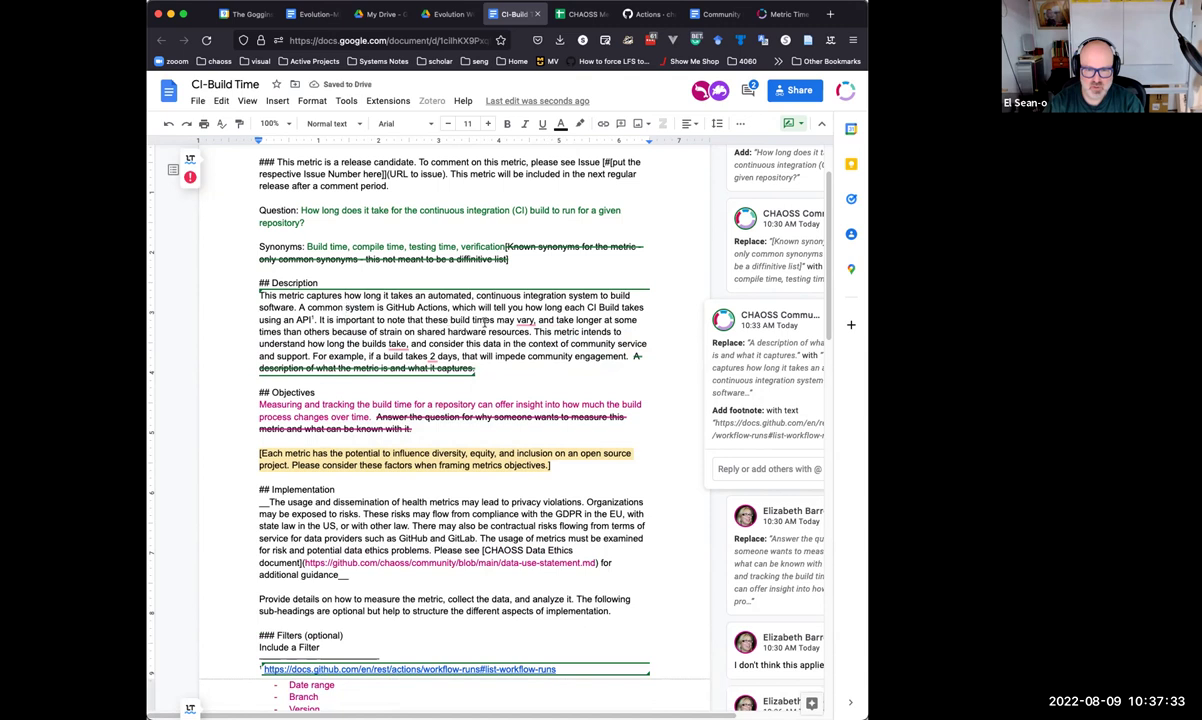
Remove the comma after 'vary', correct 'tike' to 'take', and spell out 2 as 'two'.
mouse_move(528, 320)
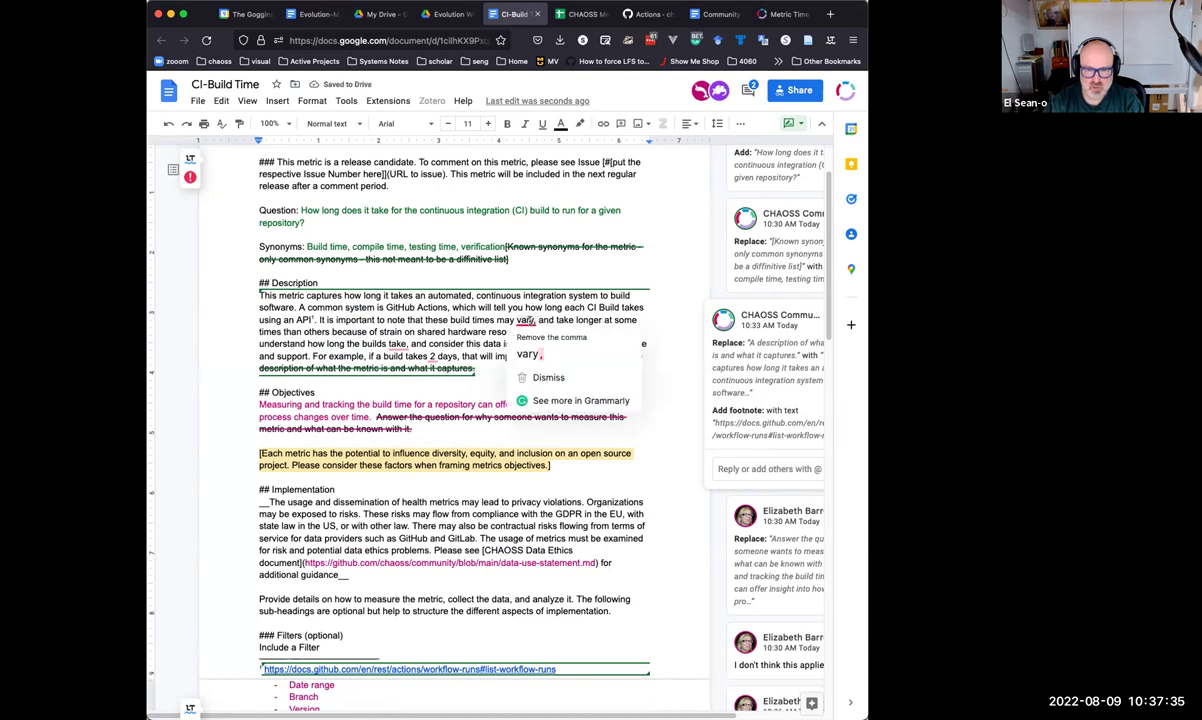
click(527, 354)
mouse_move(397, 345)
click(404, 377)
mouse_move(432, 358)
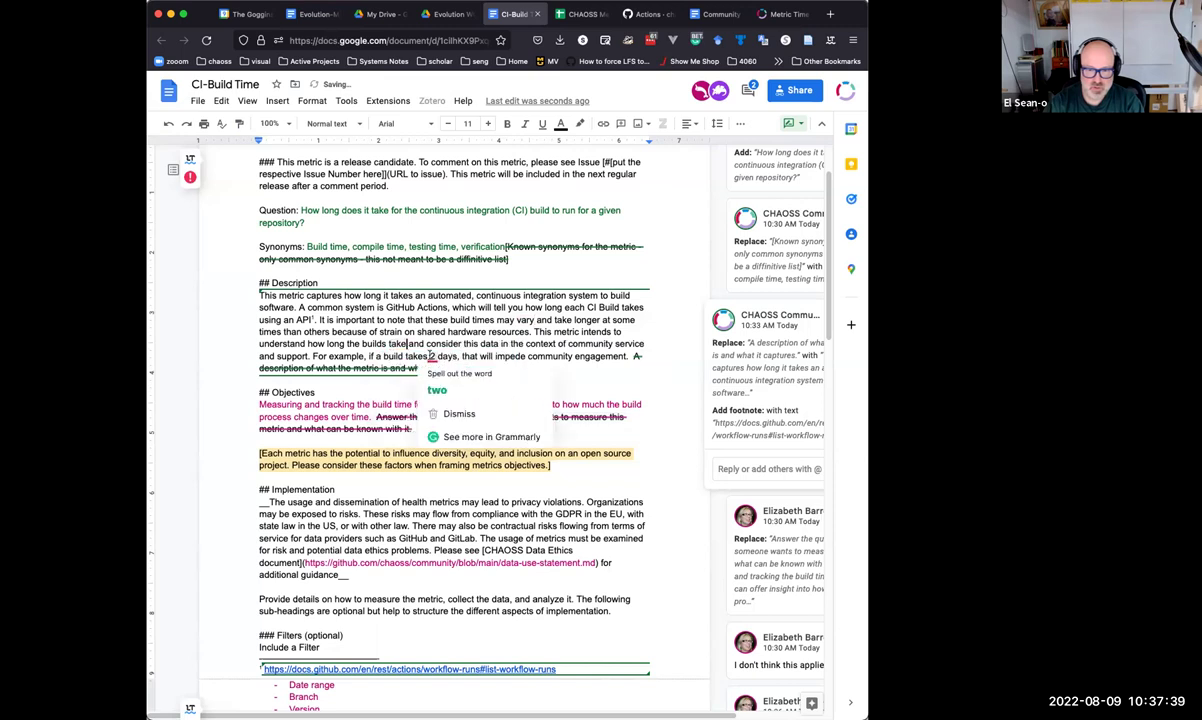
click(437, 390)
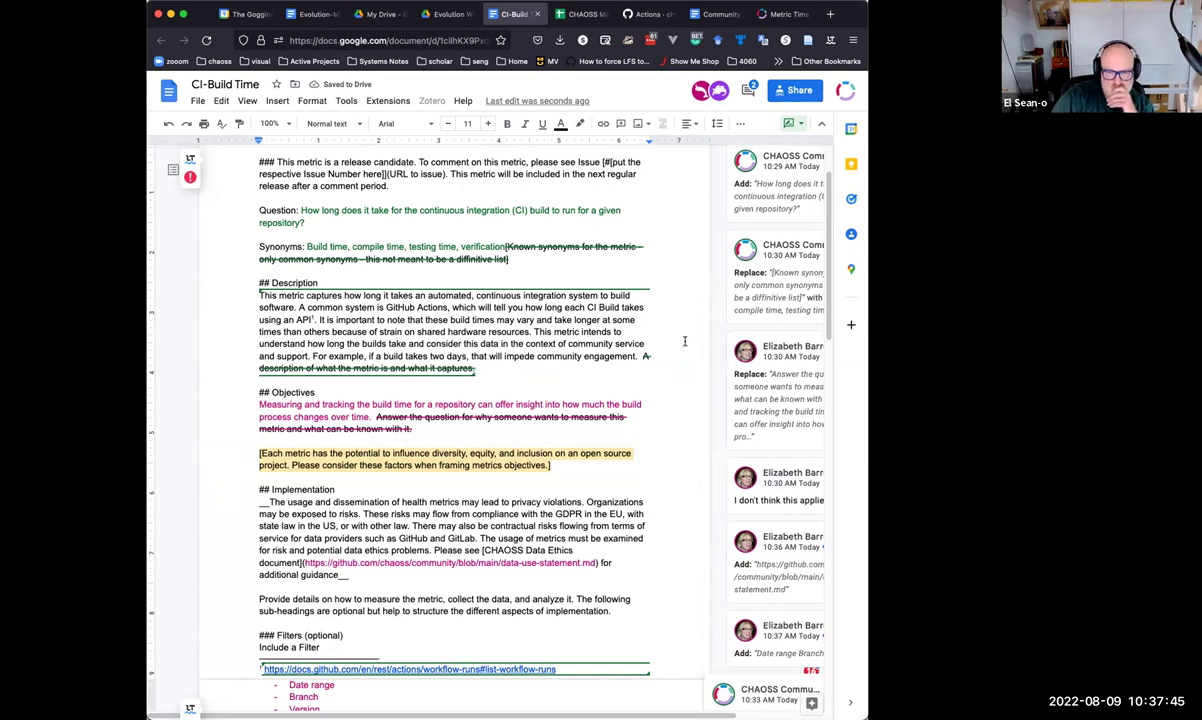
click(562, 391)
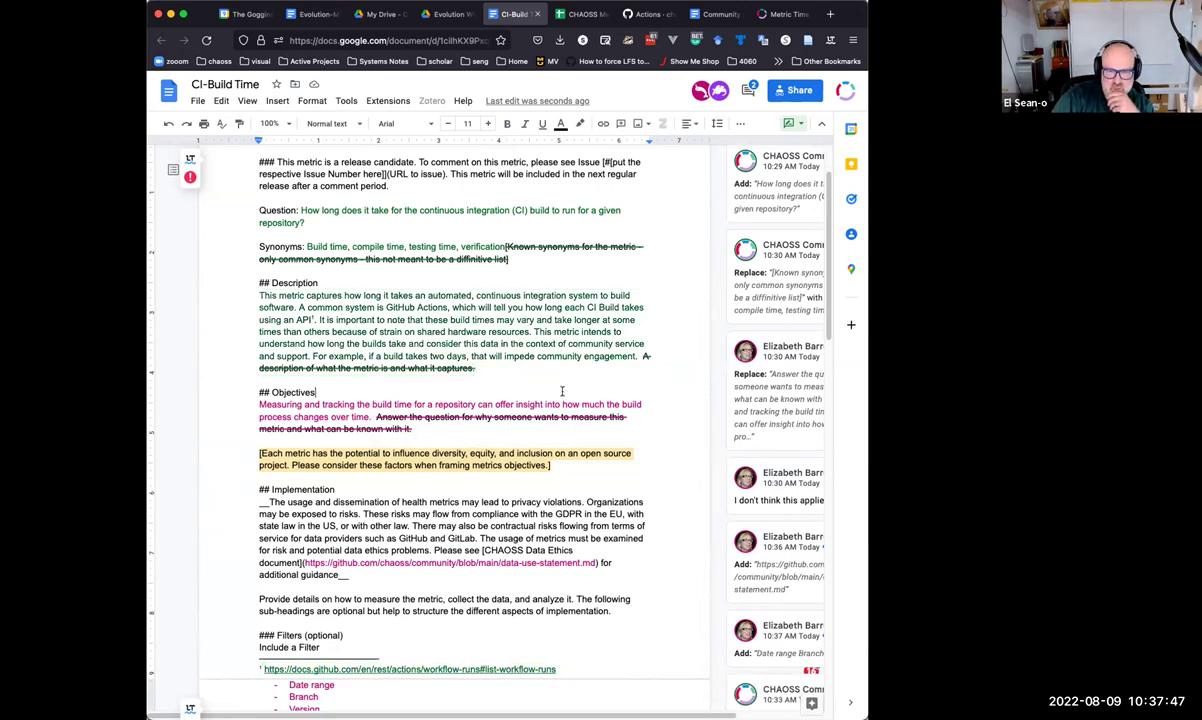
click(636, 356)
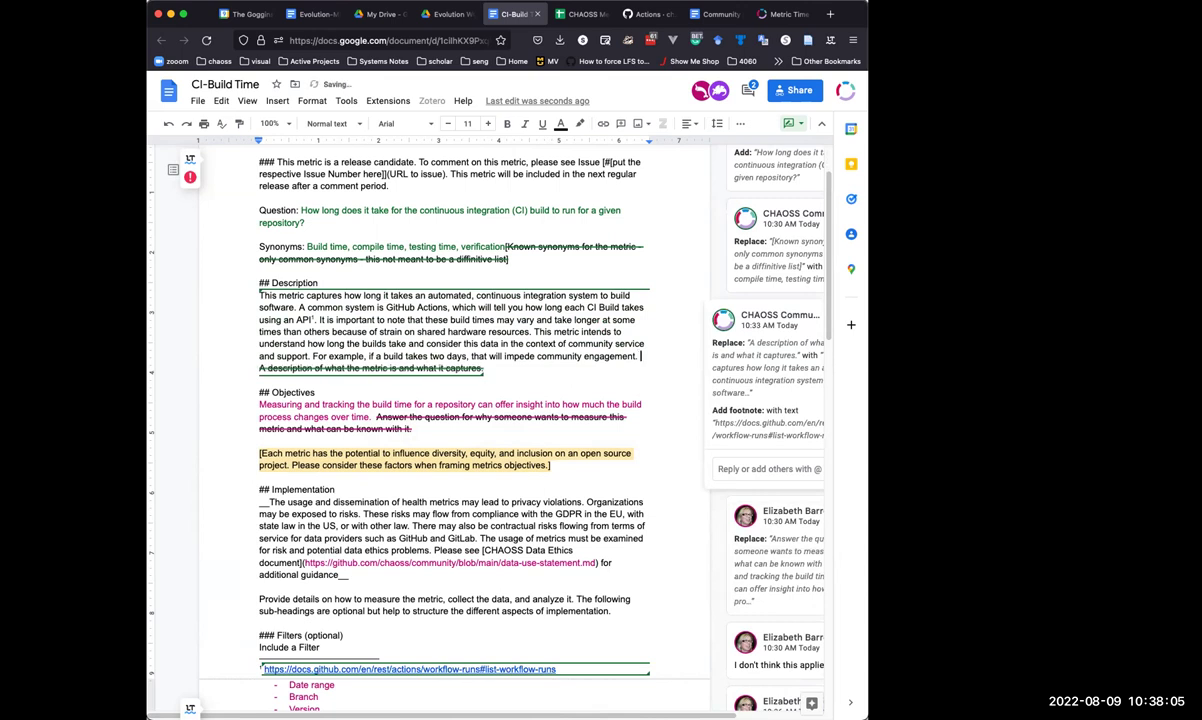
Append 'Optimally, shorter build times are better for community engagement, and support.' to the Description.
text(Optimally, )
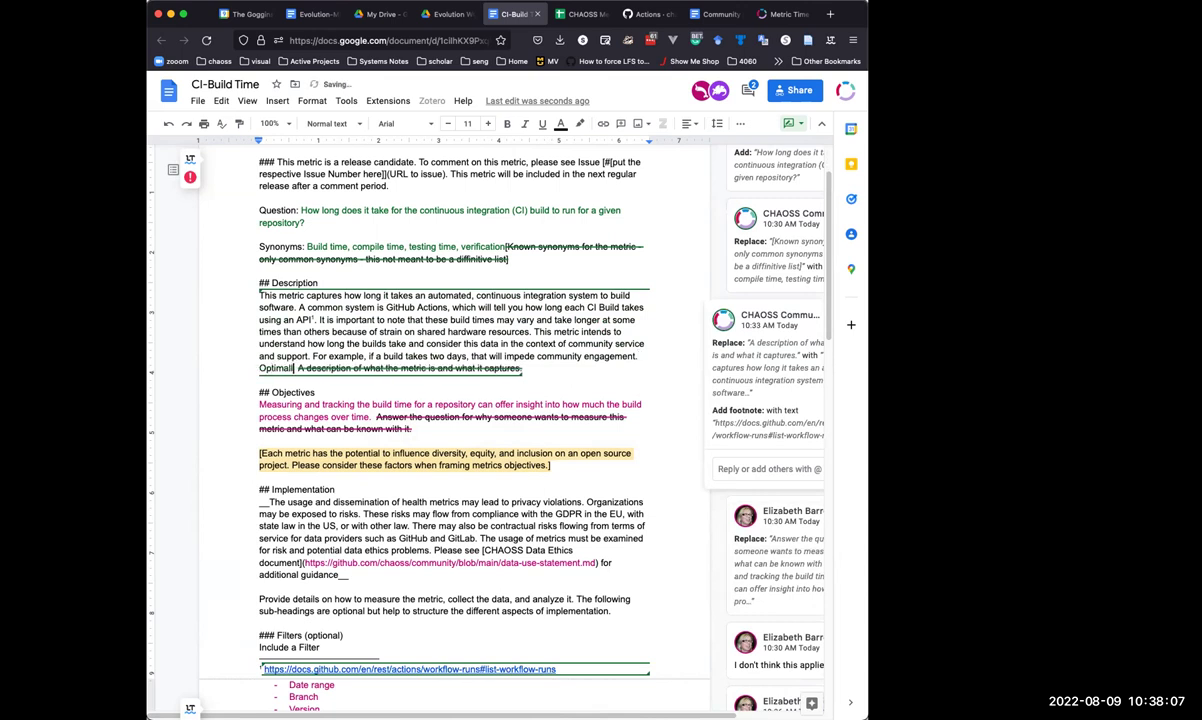
text(shorter build)
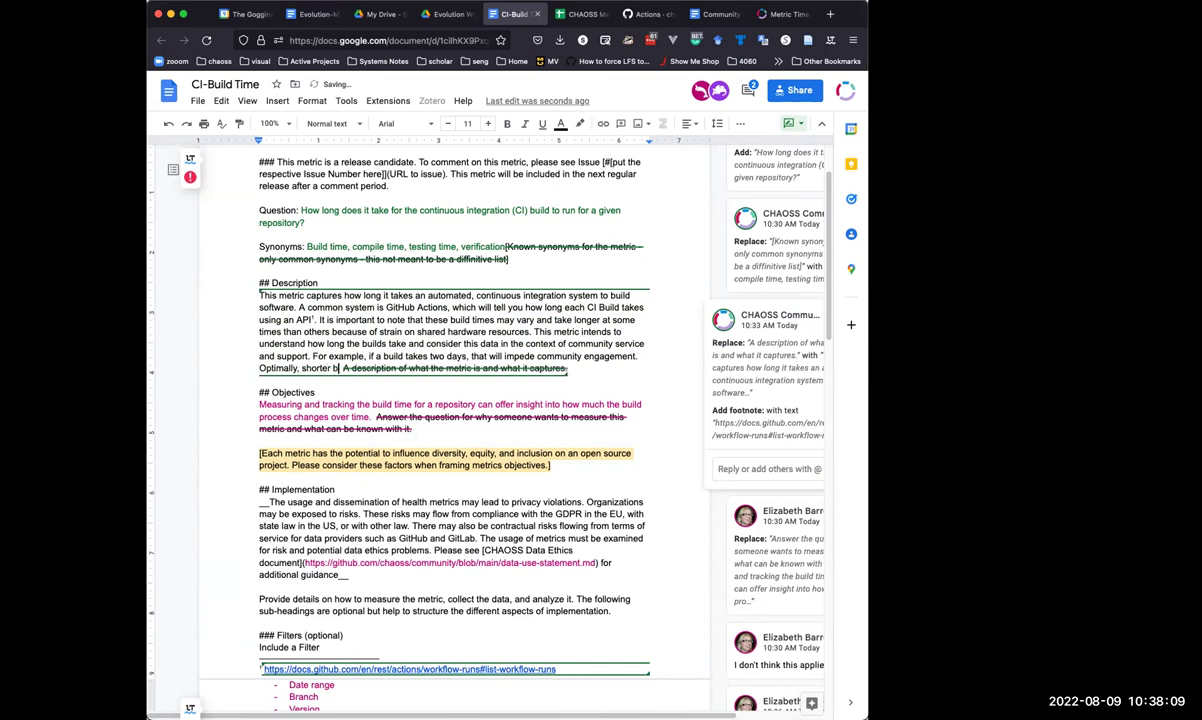
text( times are )
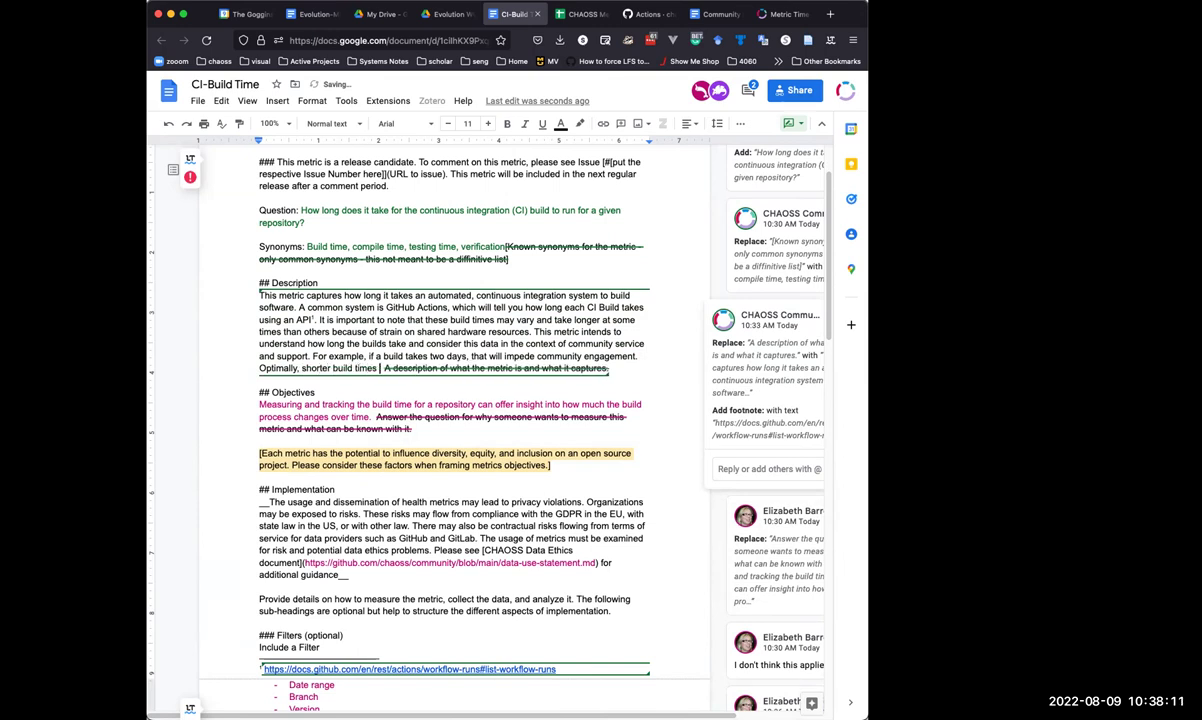
text(better )
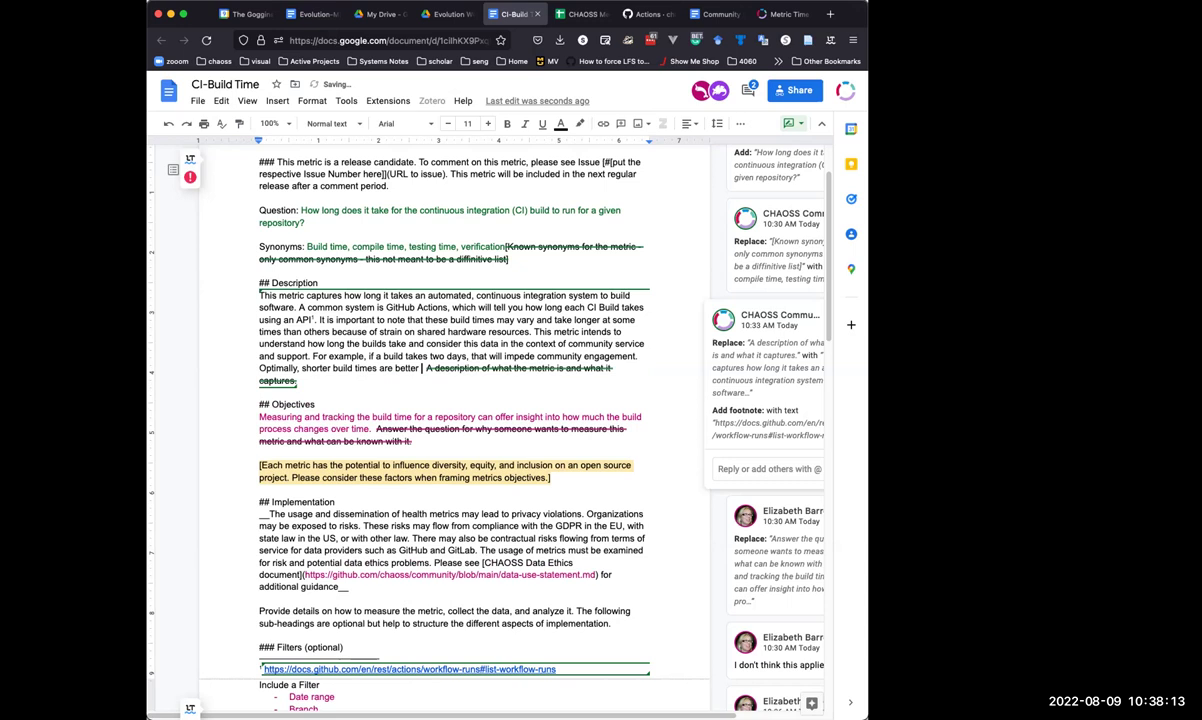
text(for community e)
text(ngagement)
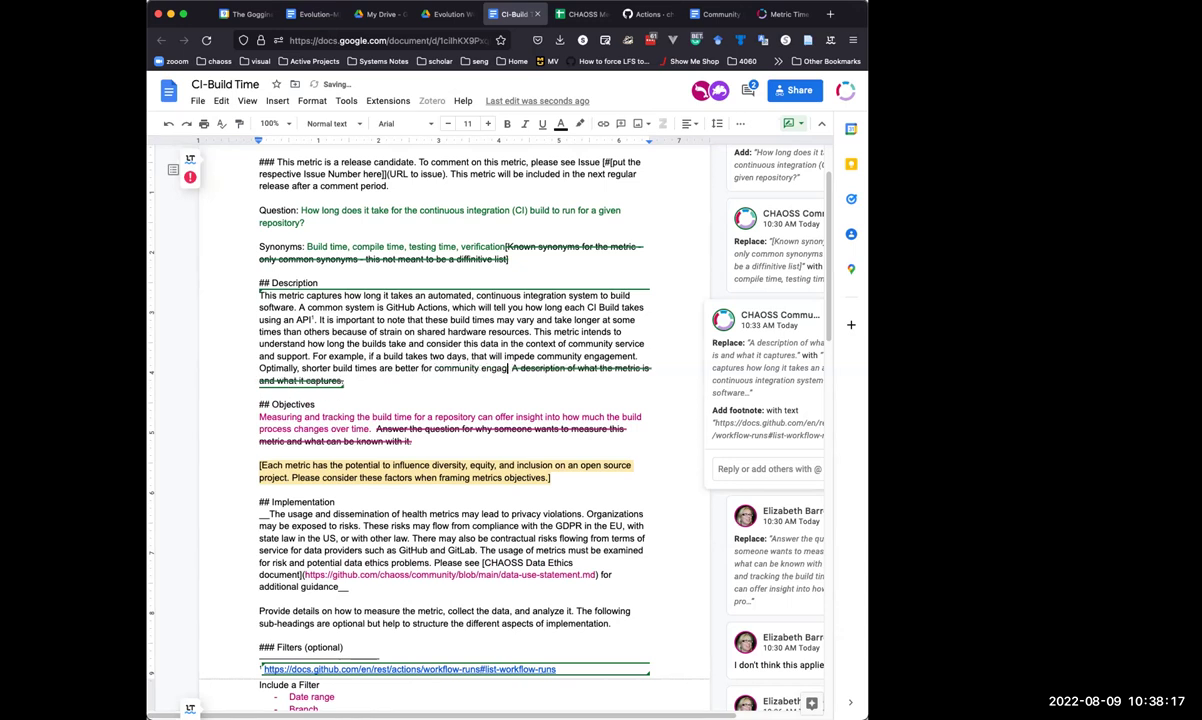
text(, and sup)
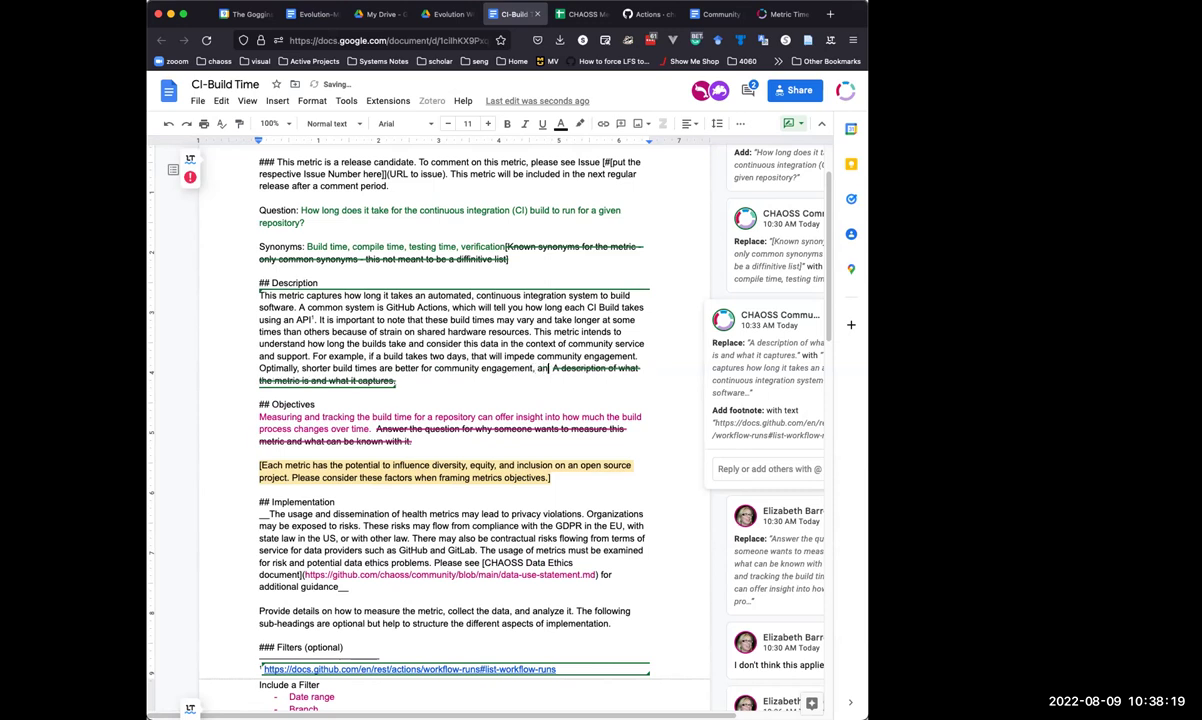
text(port.)
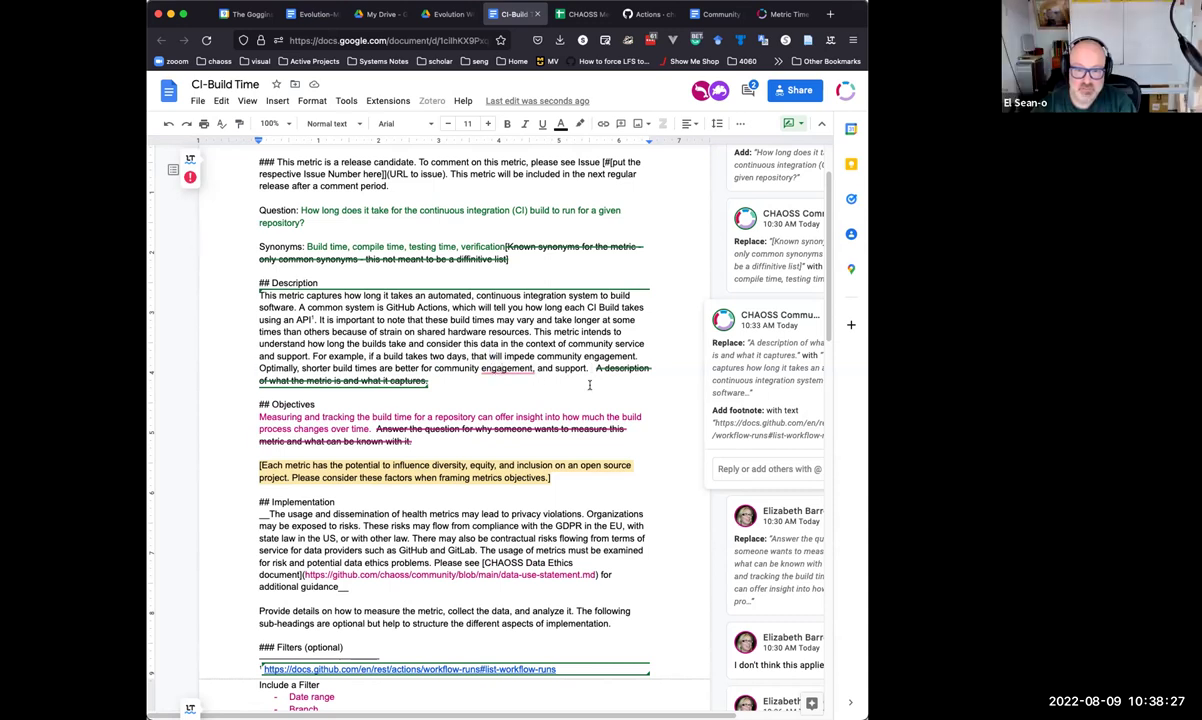
Remove the comma after 'engagement' and replace 'Optimally, shorter' with 'Shorter'.
click(511, 368)
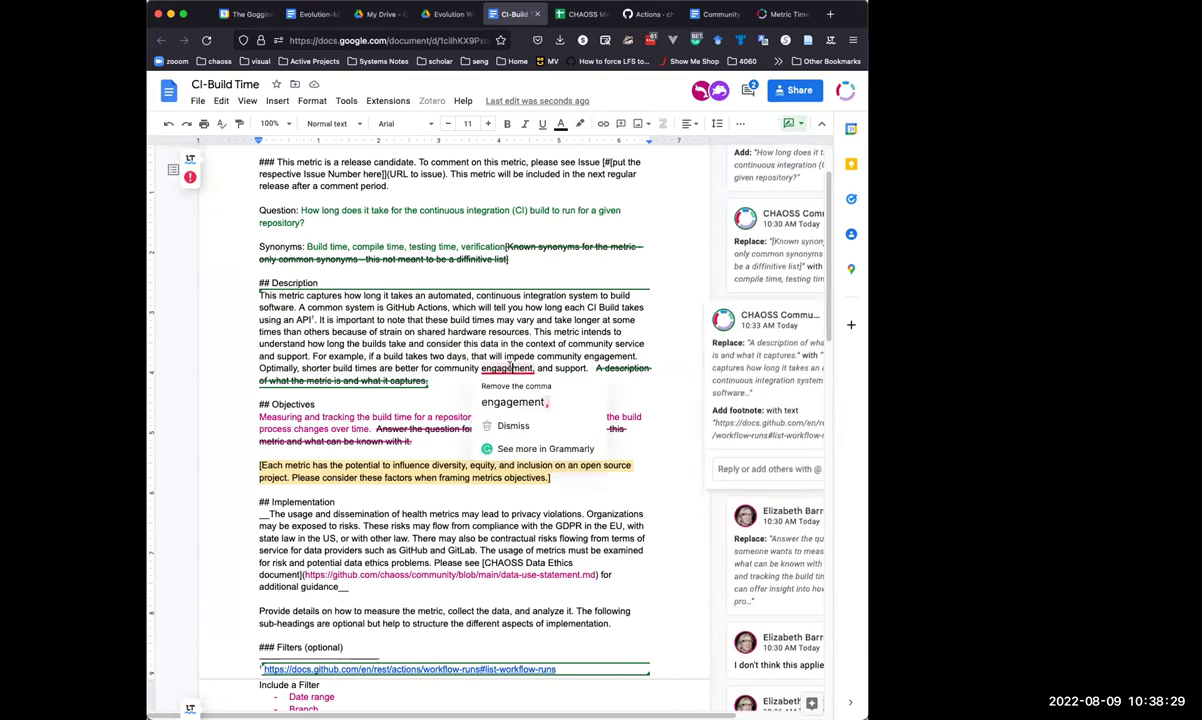
click(514, 401)
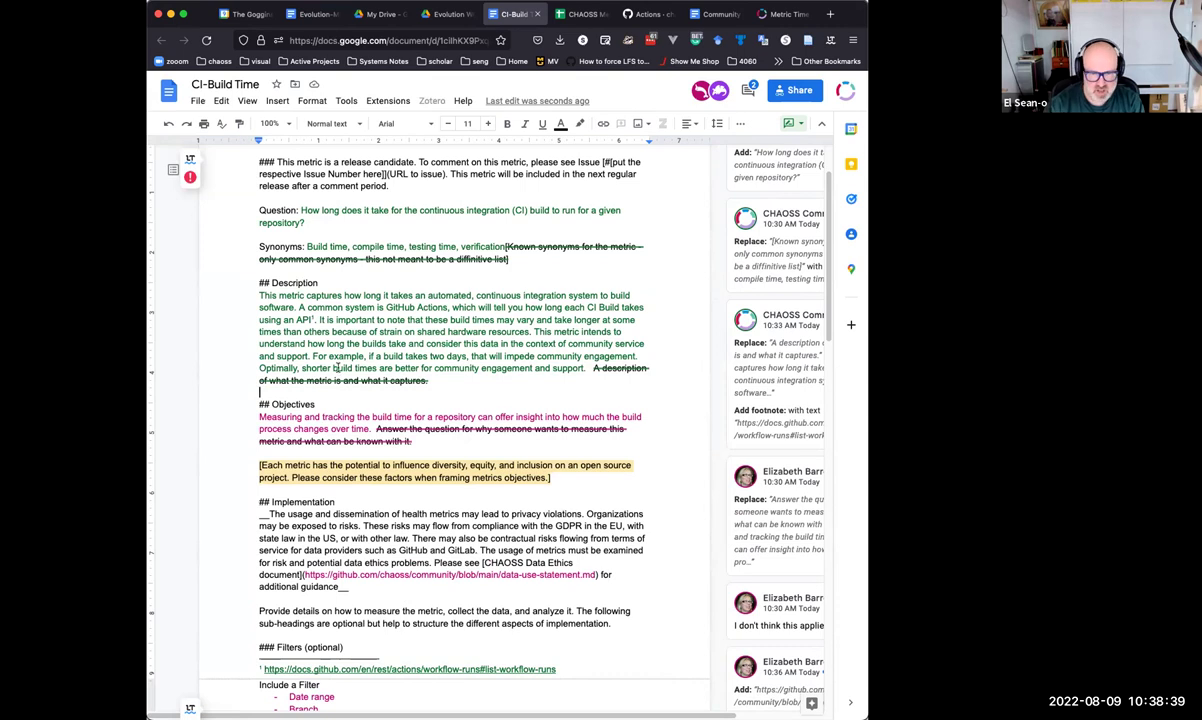
double_click(292, 356)
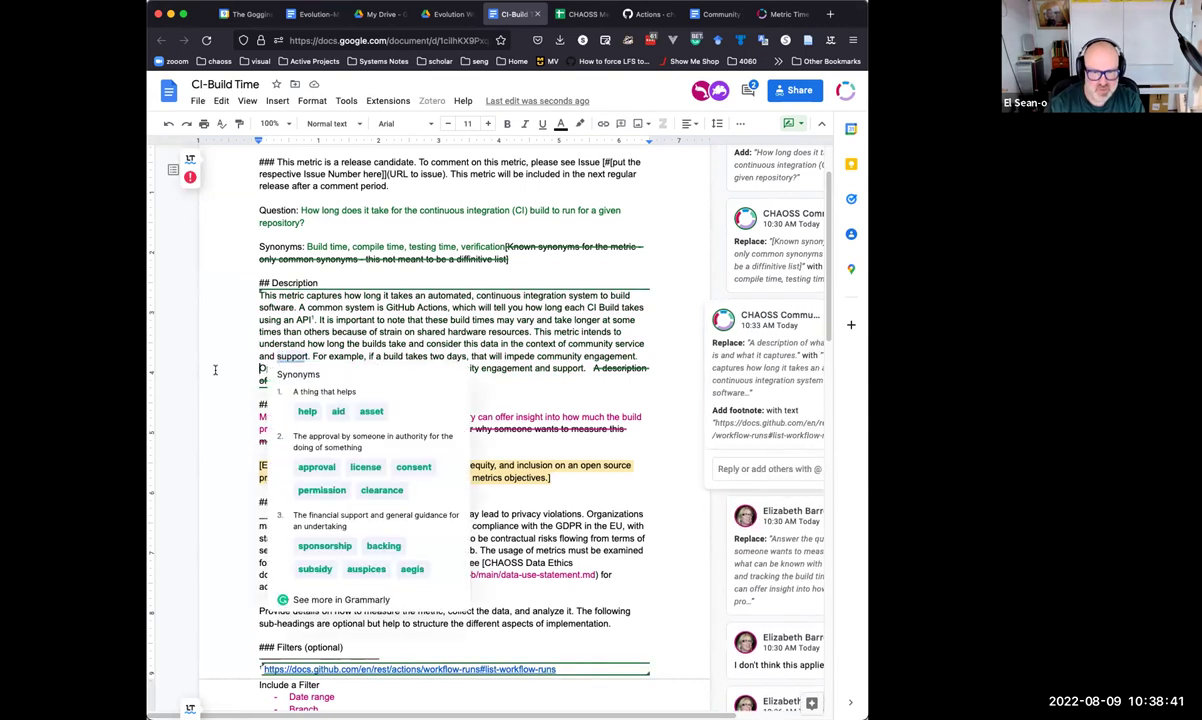
click(260, 369)
double_click(269, 369)
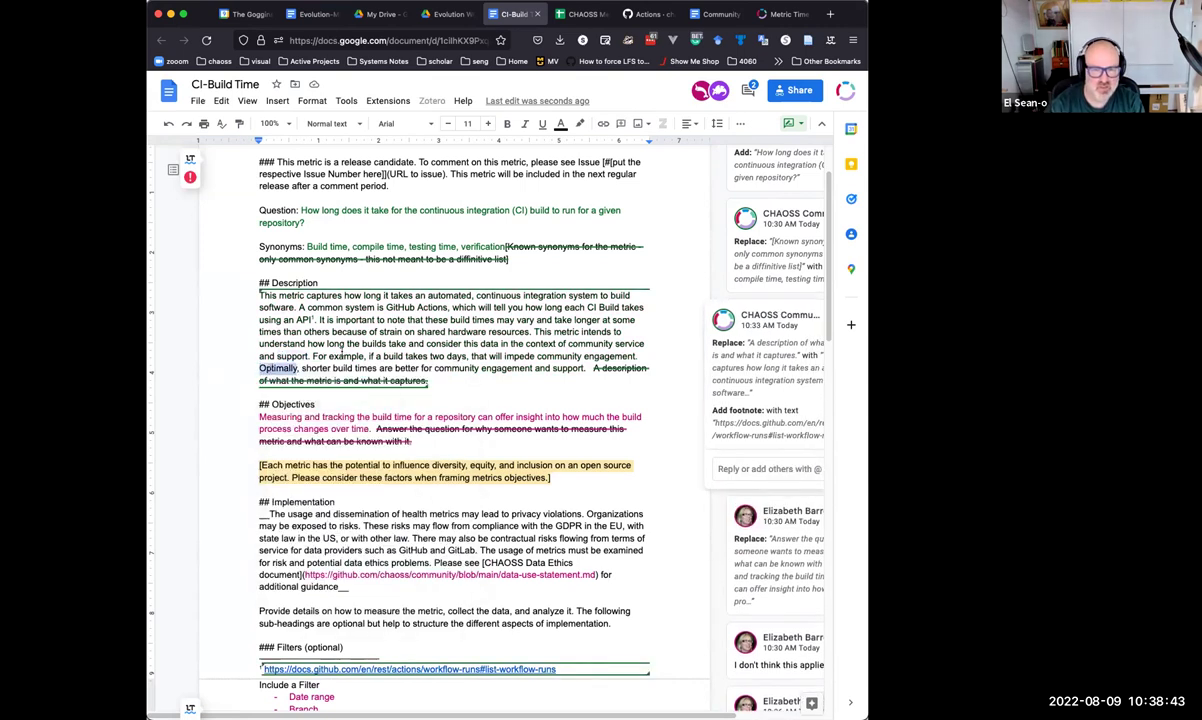
text(S)
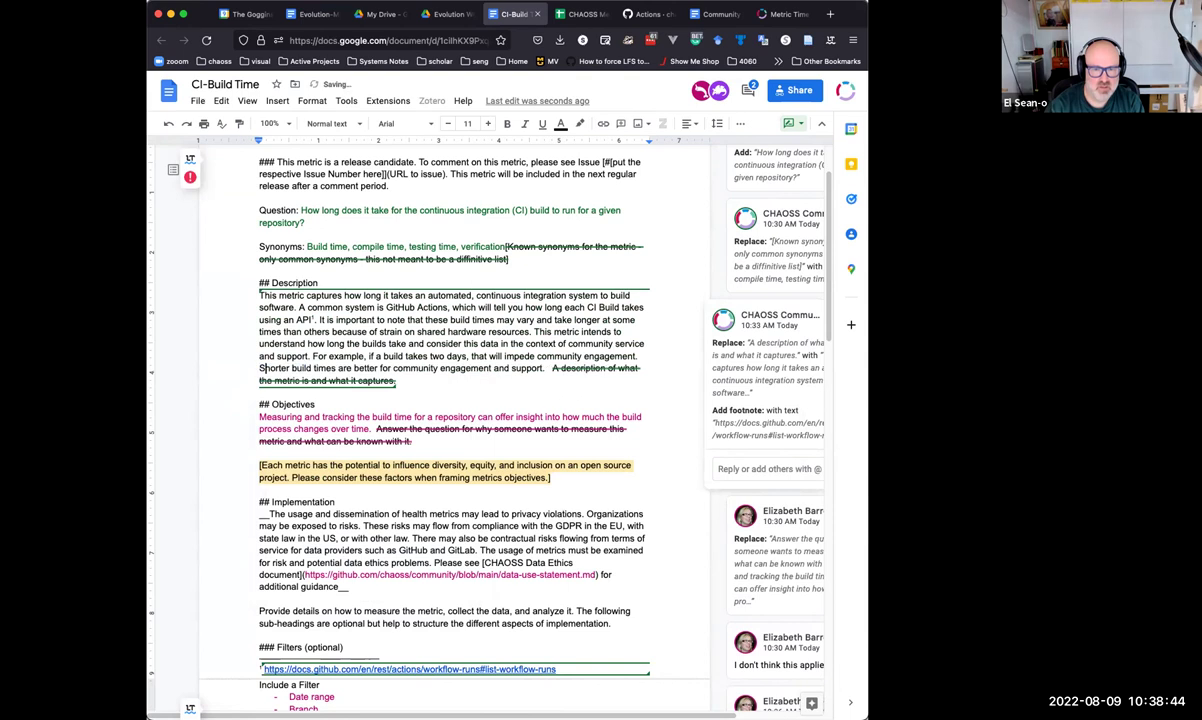
click(528, 394)
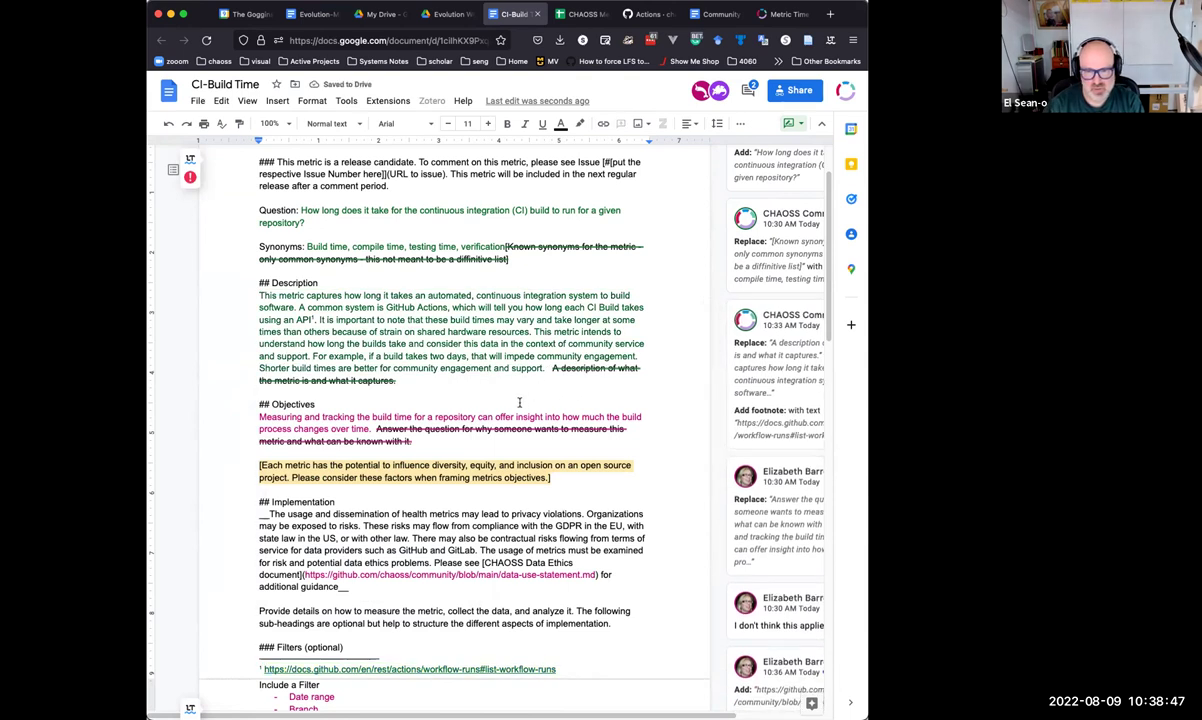